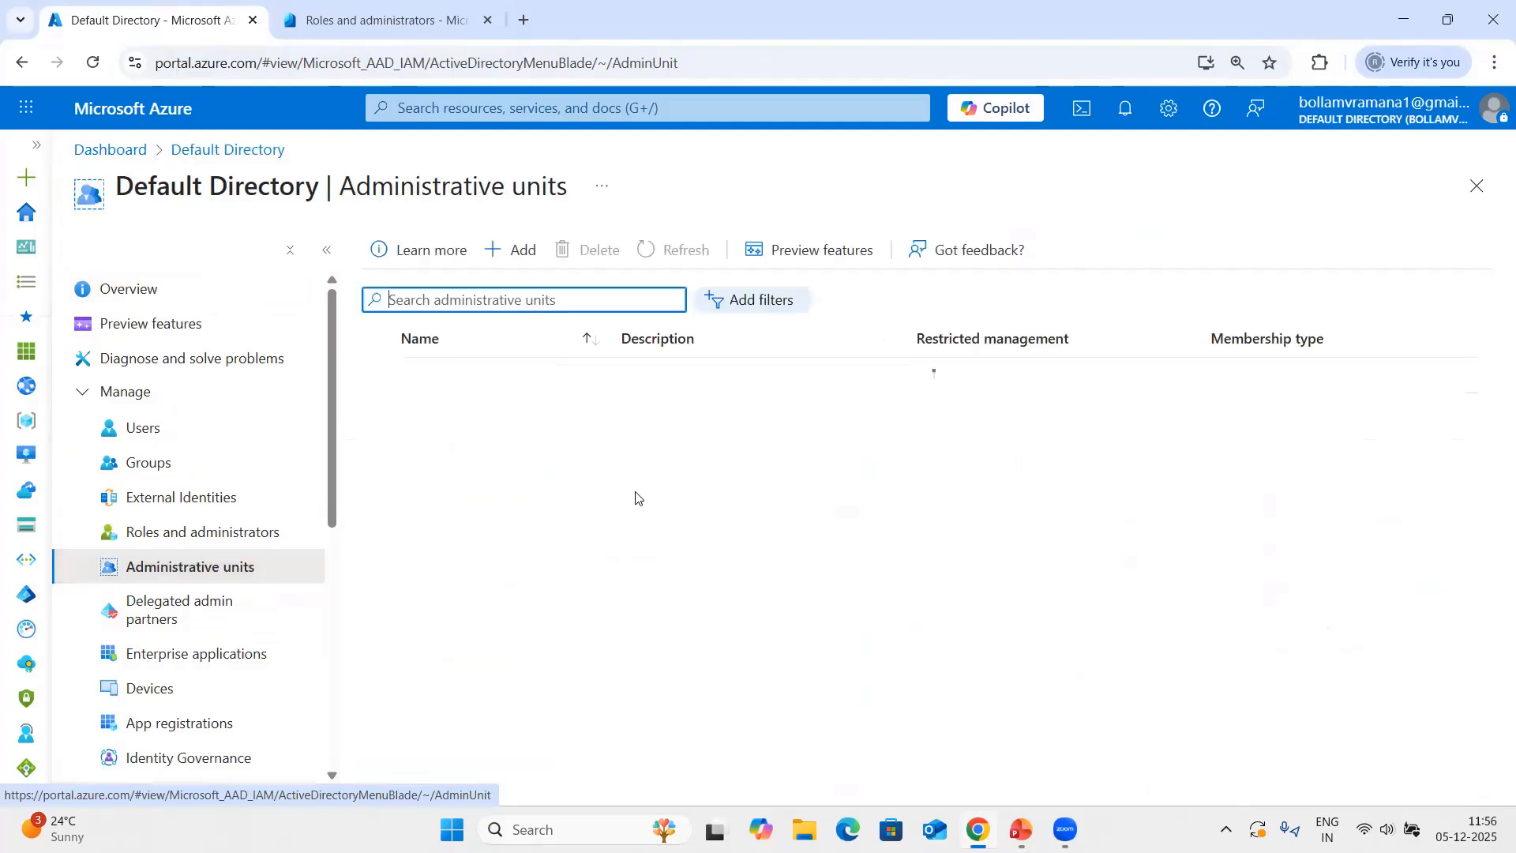
# Start a new administrative unit named "India Users" and proceed to its role assignments.
pyautogui.click(517, 252)
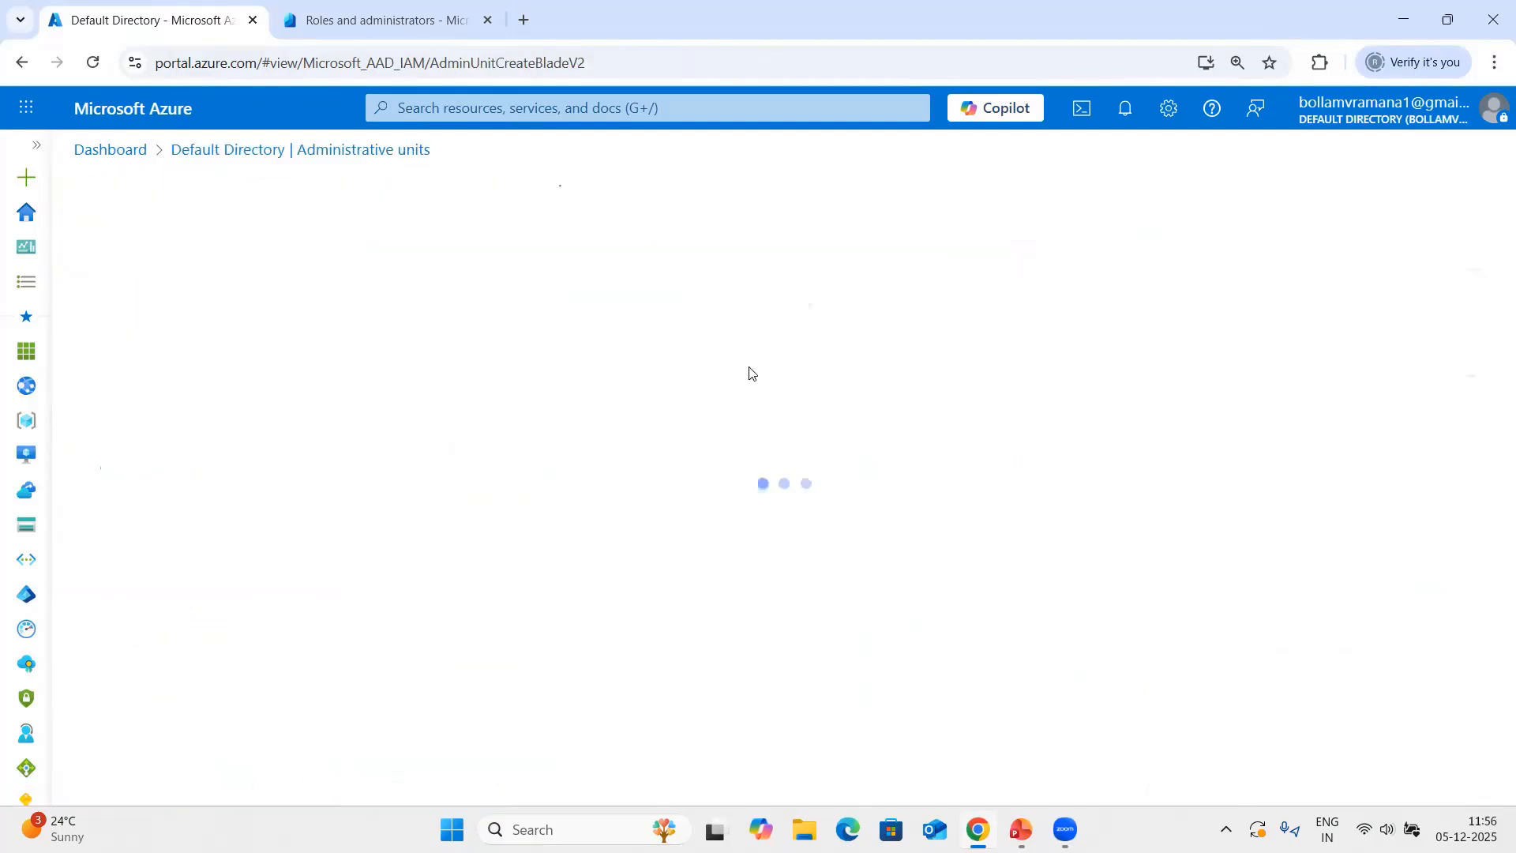
pyautogui.click(270, 392)
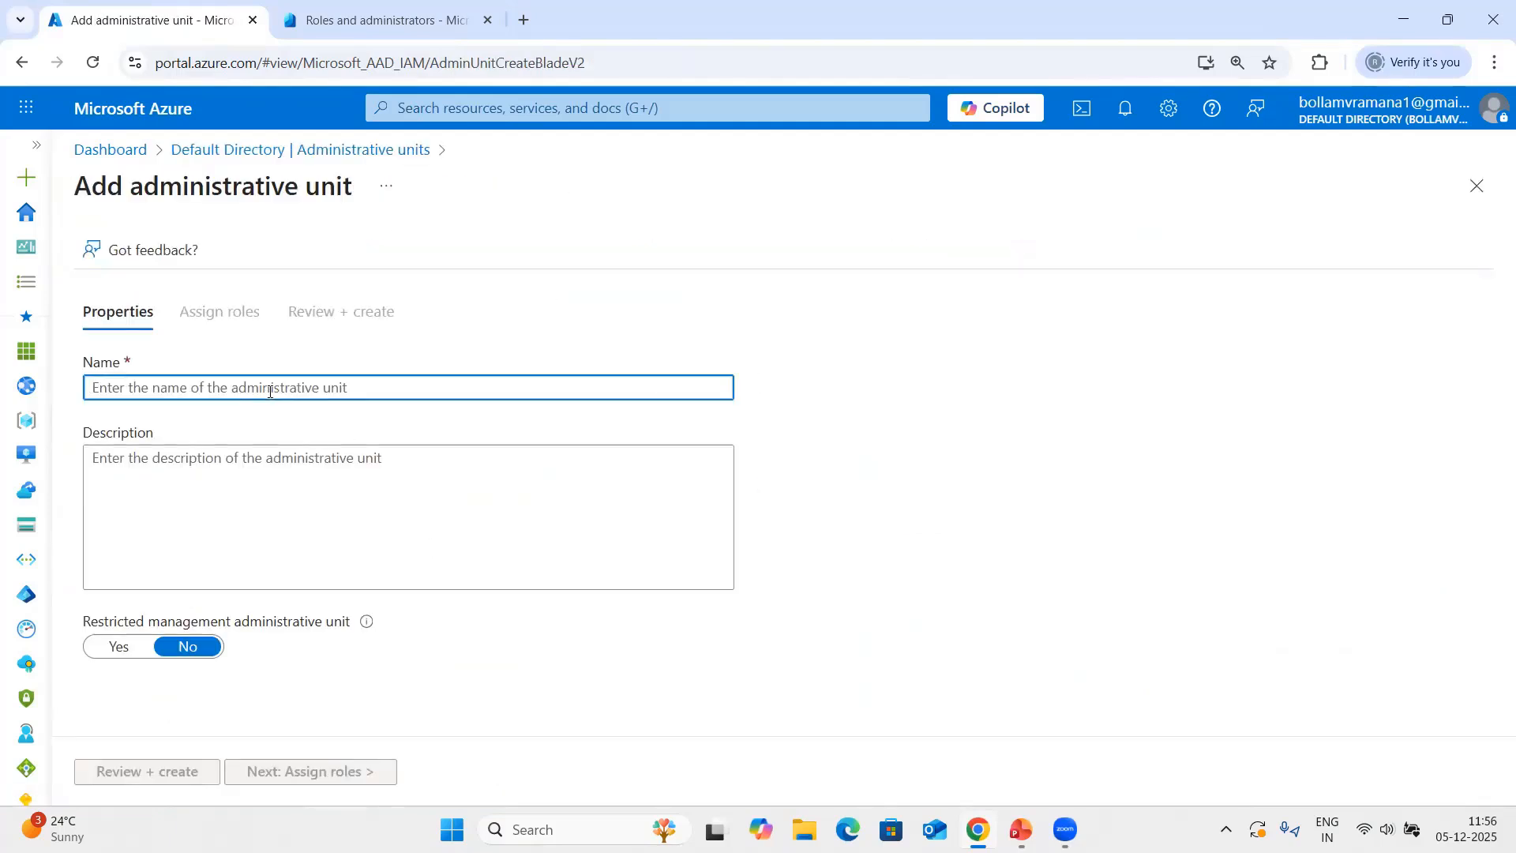
pyautogui.write('India')
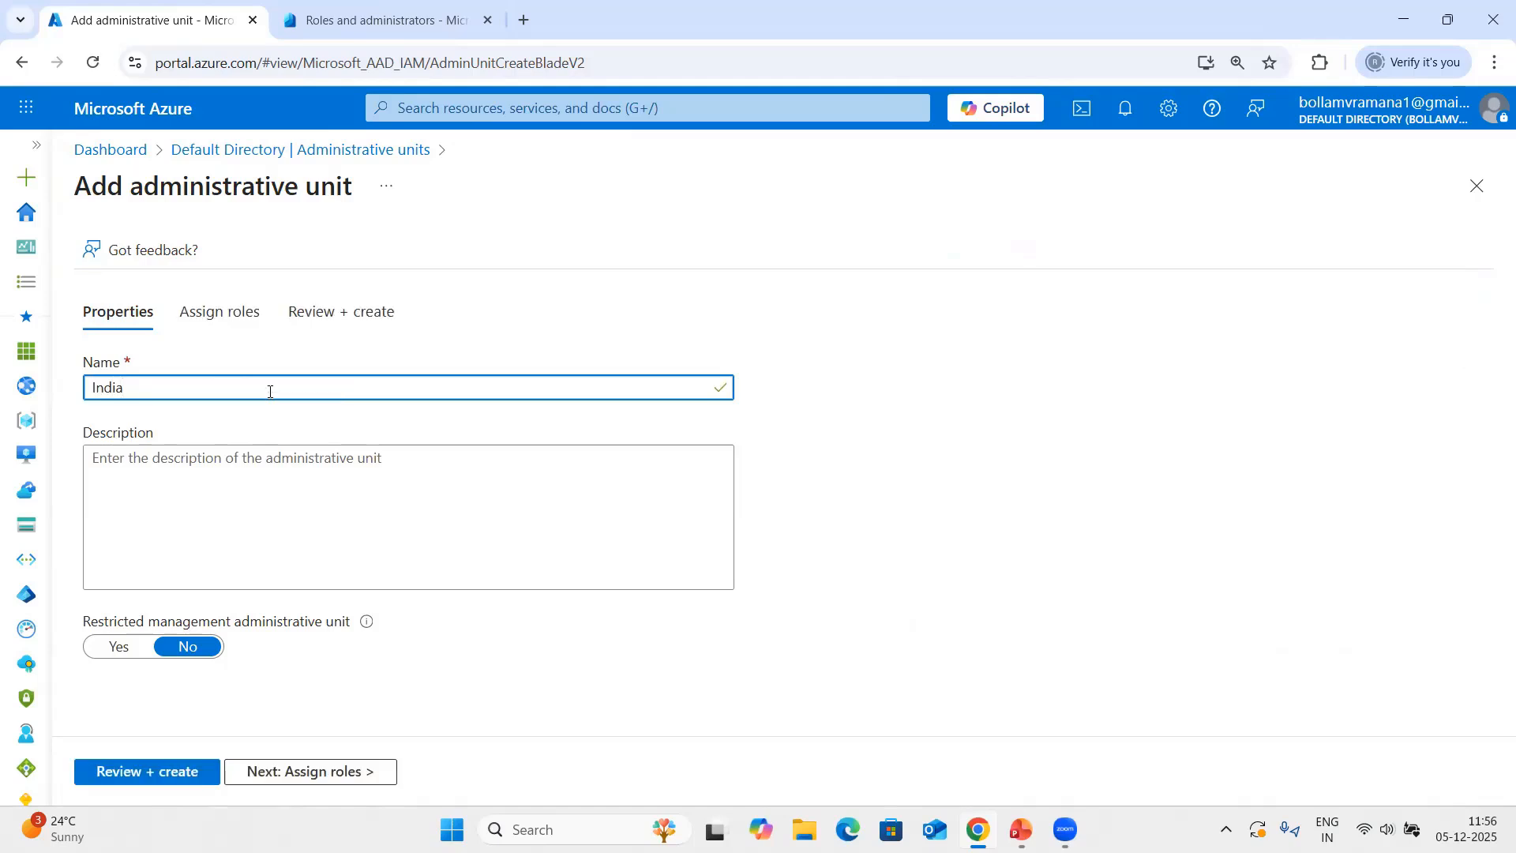
pyautogui.write(' Users')
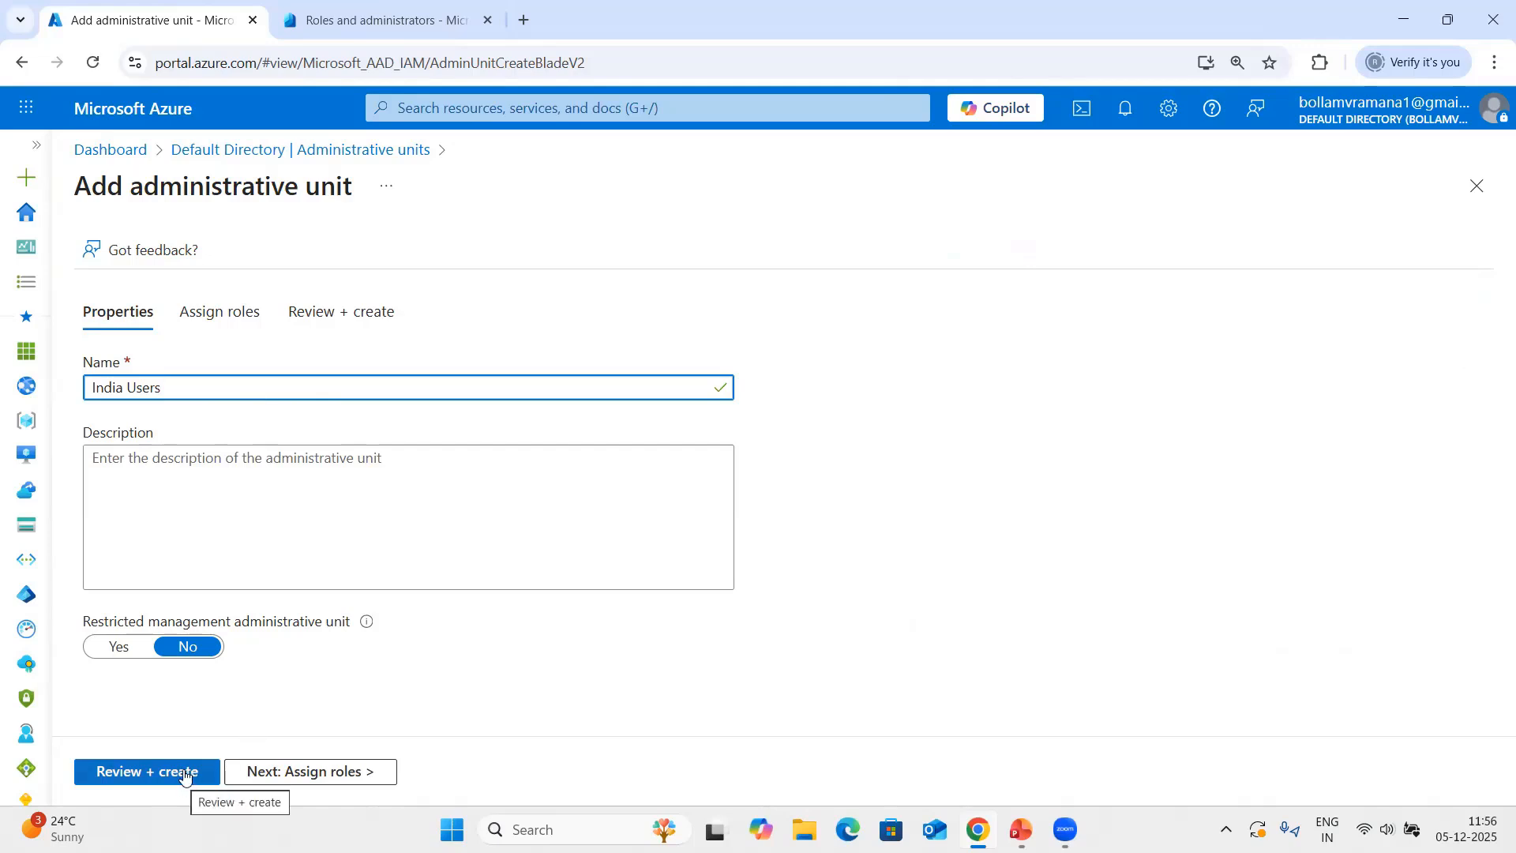
pyautogui.click(310, 772)
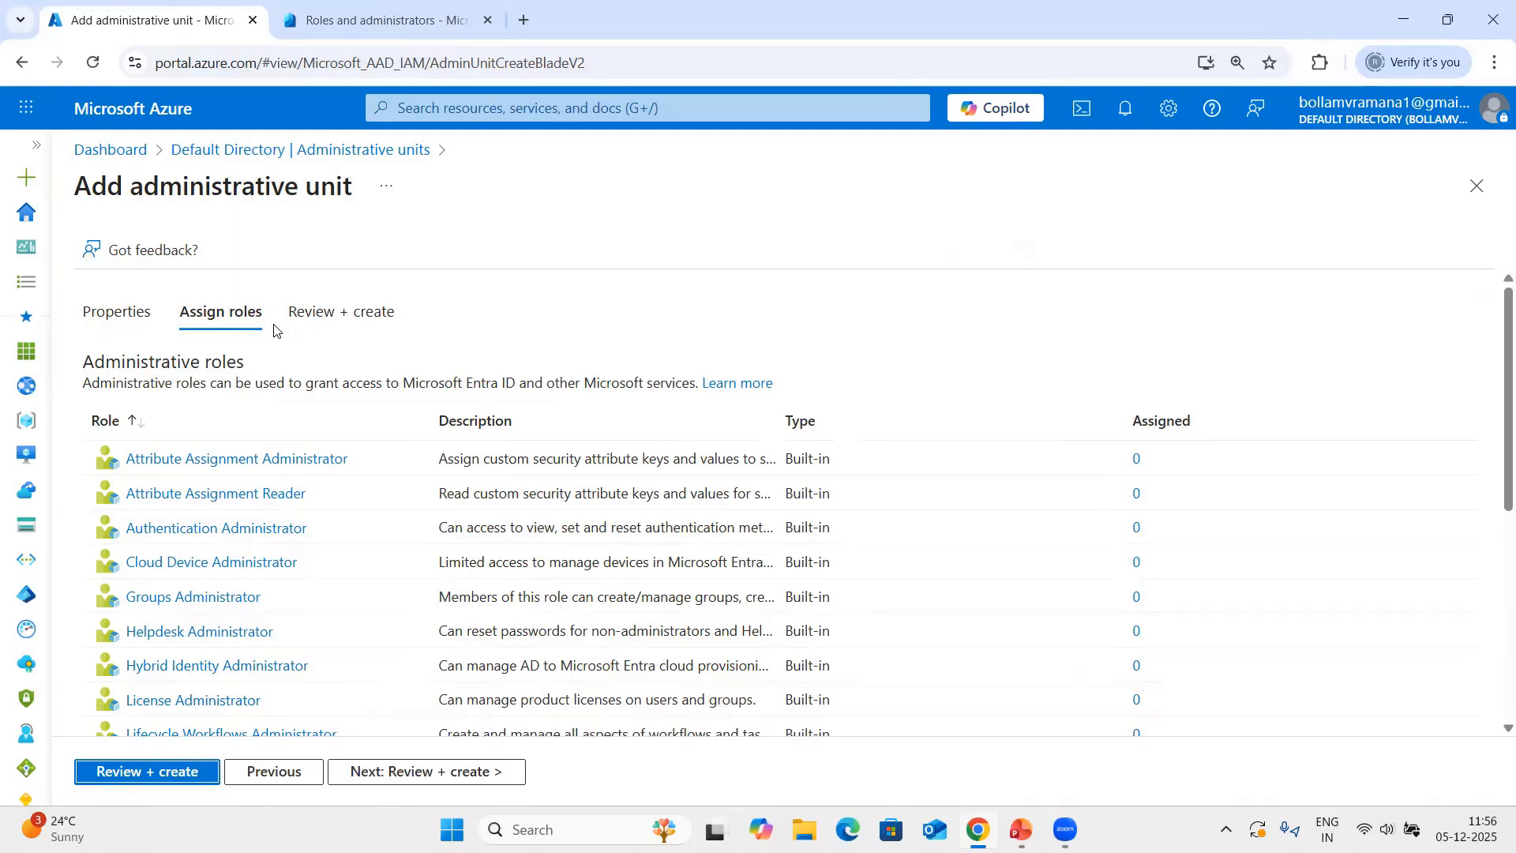
# Assign the User Administrator role to Acuteuser1 and create the India Users administrative unit.
pyautogui.scroll(-5, 197, 633)
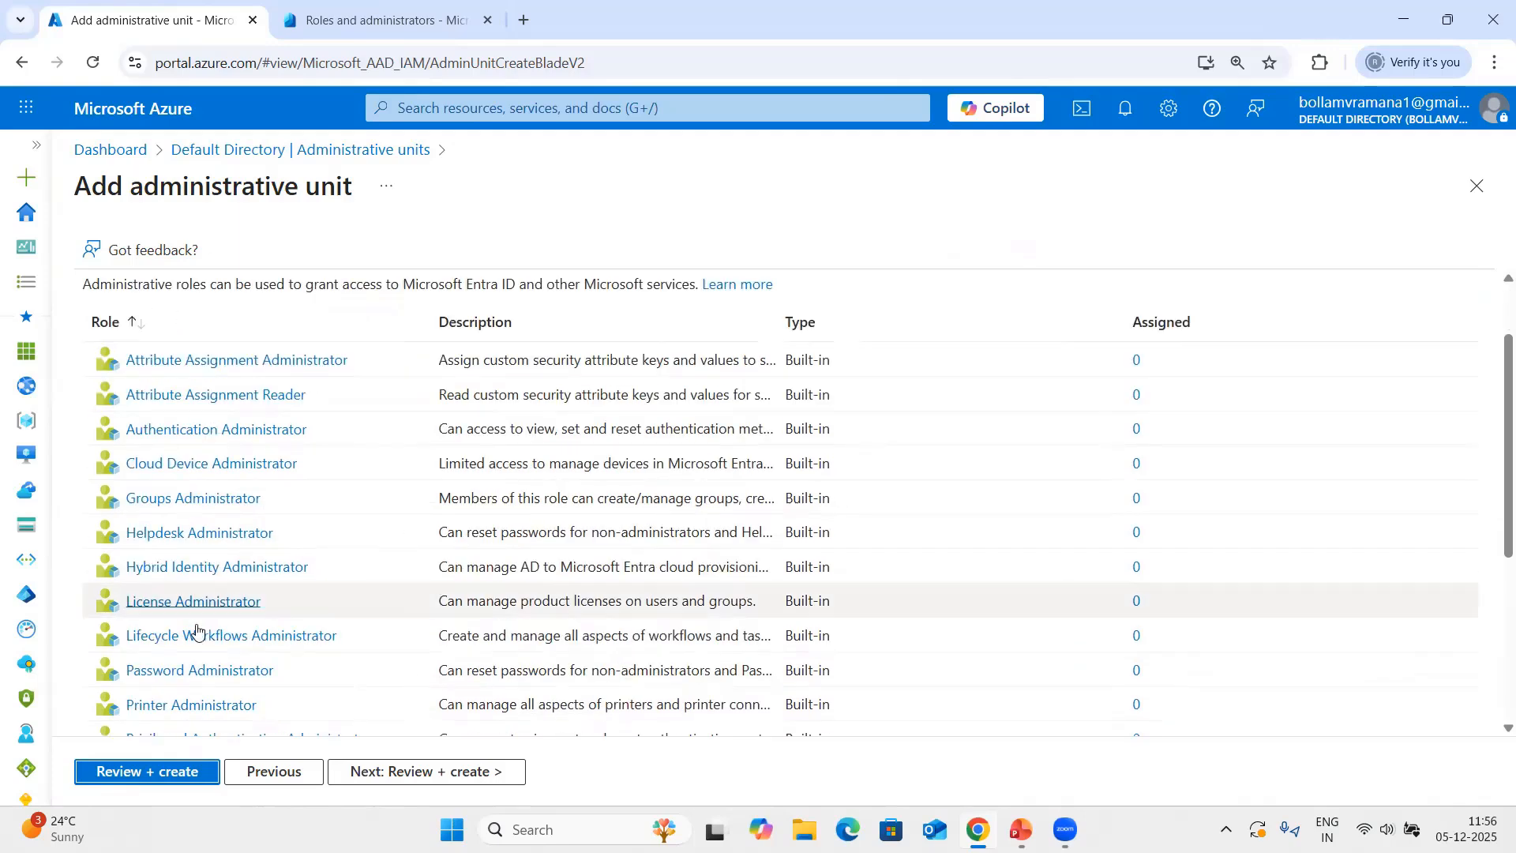
pyautogui.click(234, 685)
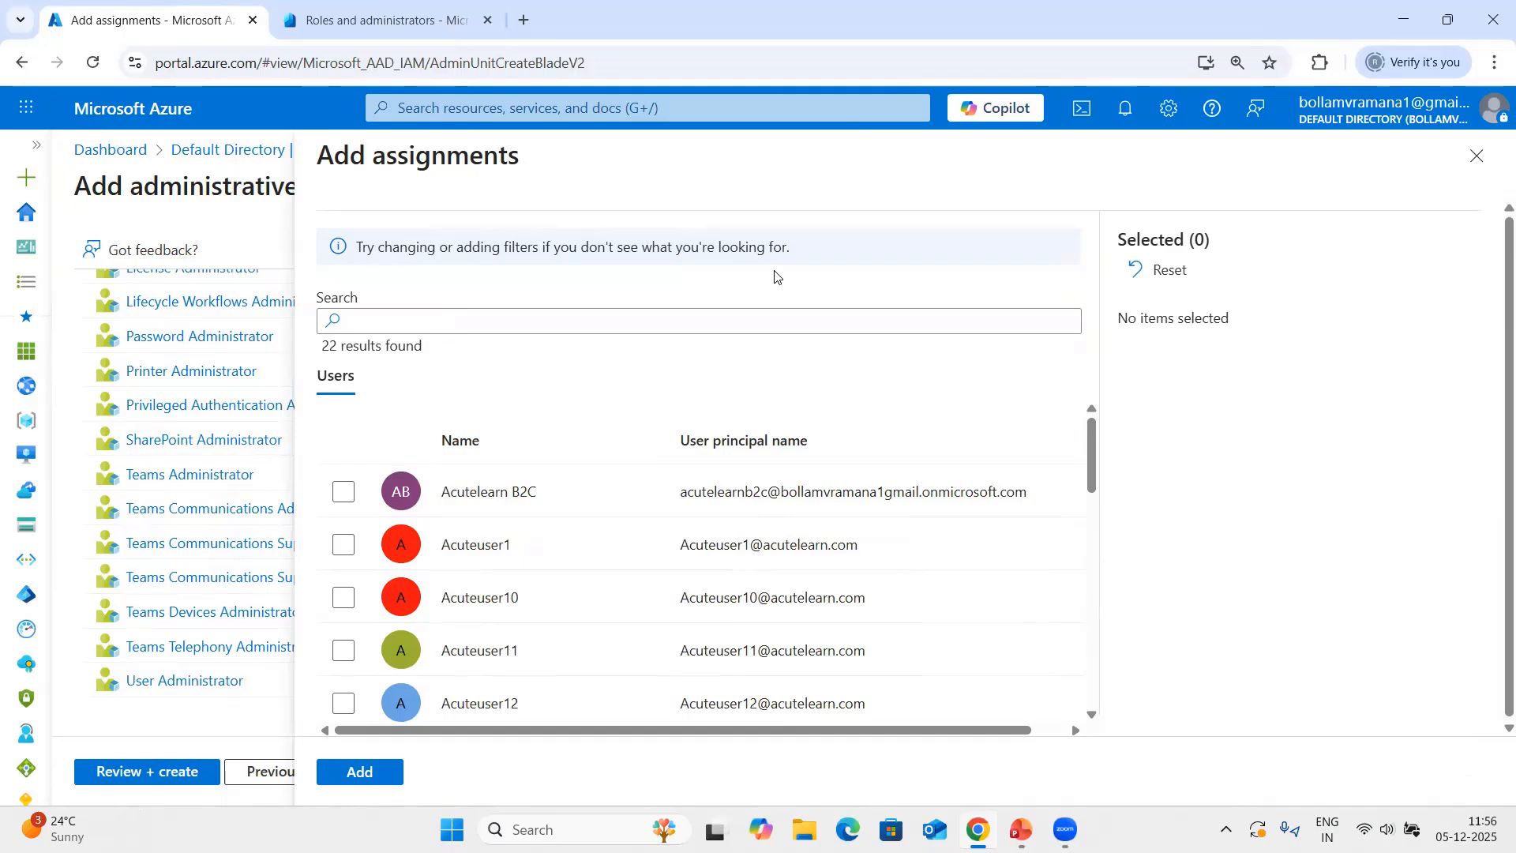
pyautogui.click(591, 325)
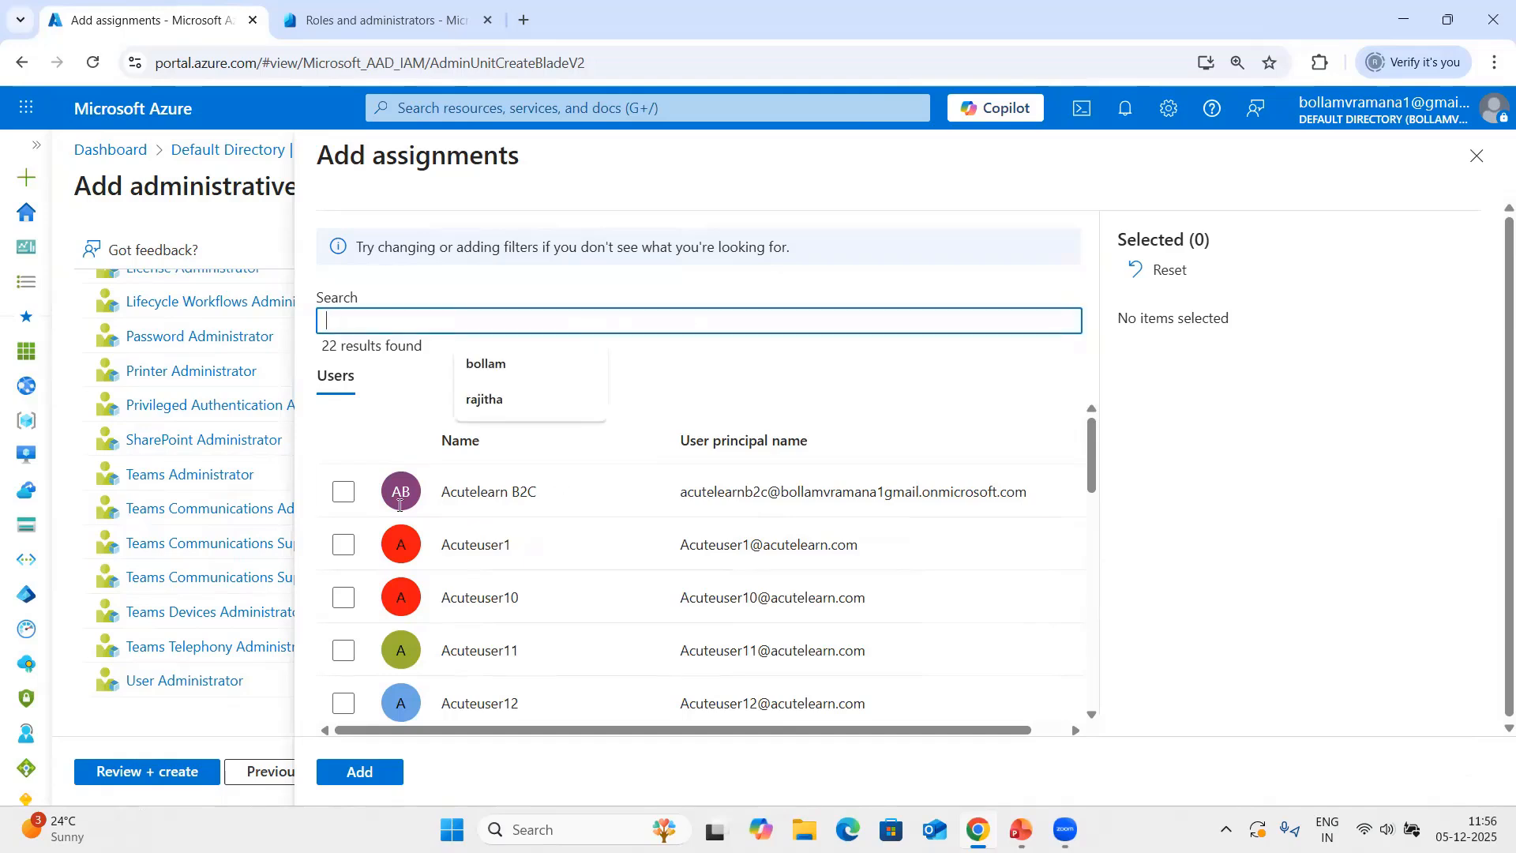
pyautogui.click(343, 545)
pyautogui.click(370, 774)
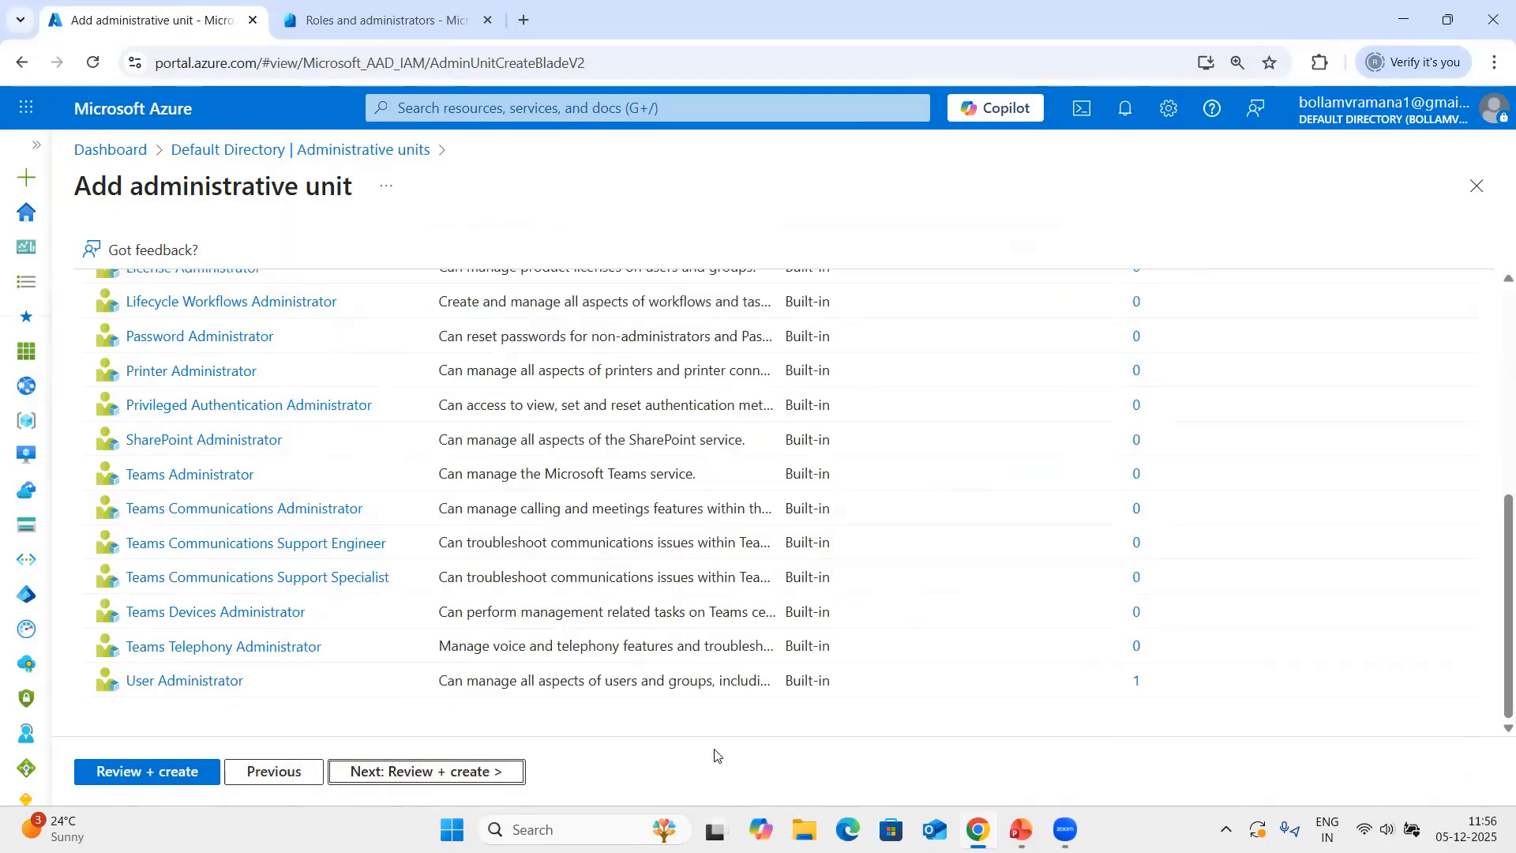
pyautogui.click(454, 782)
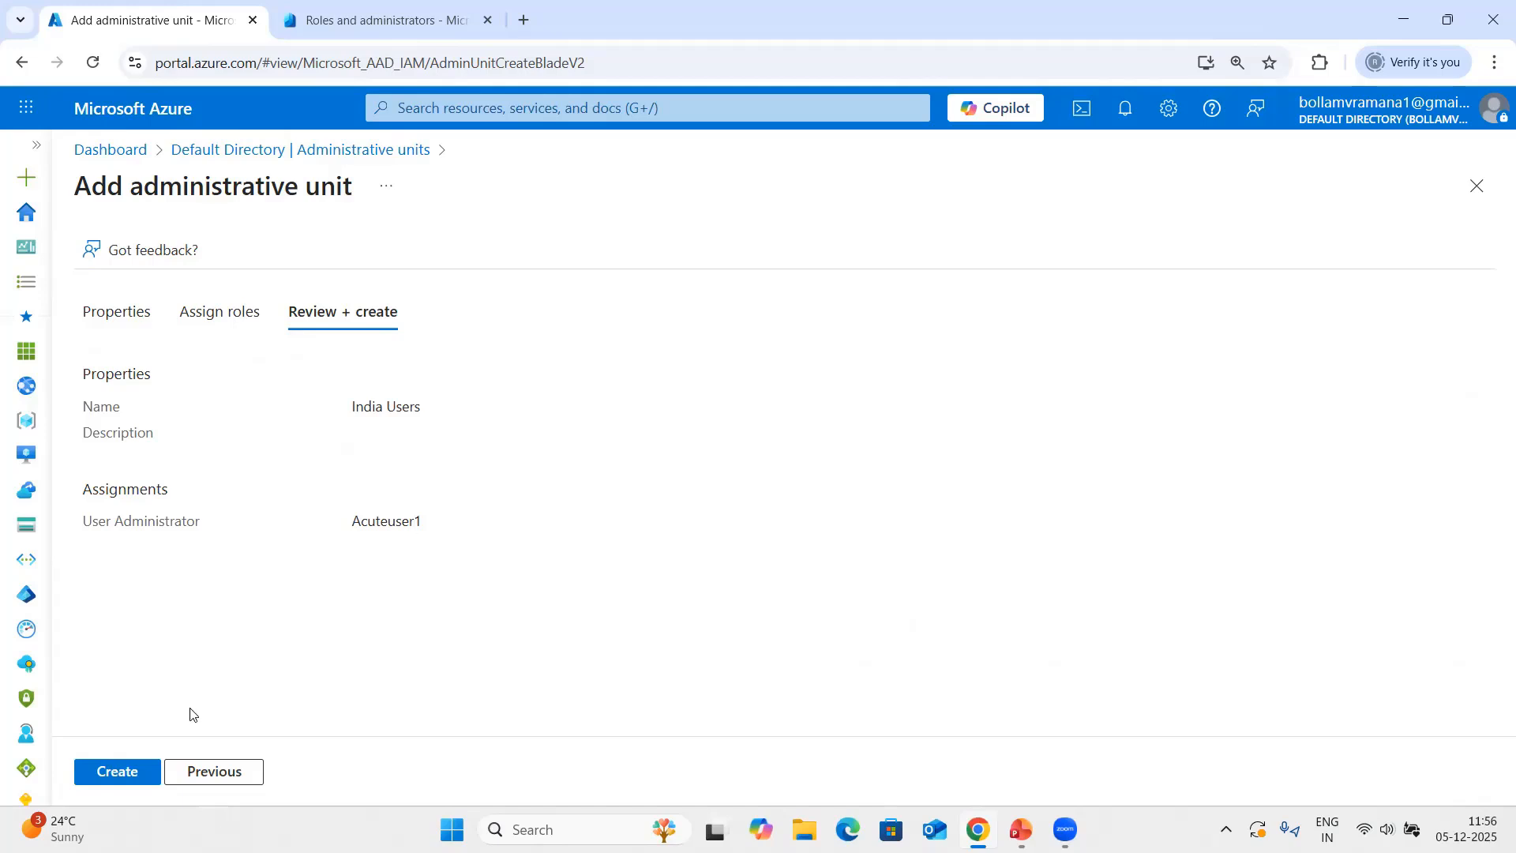
pyautogui.click(115, 771)
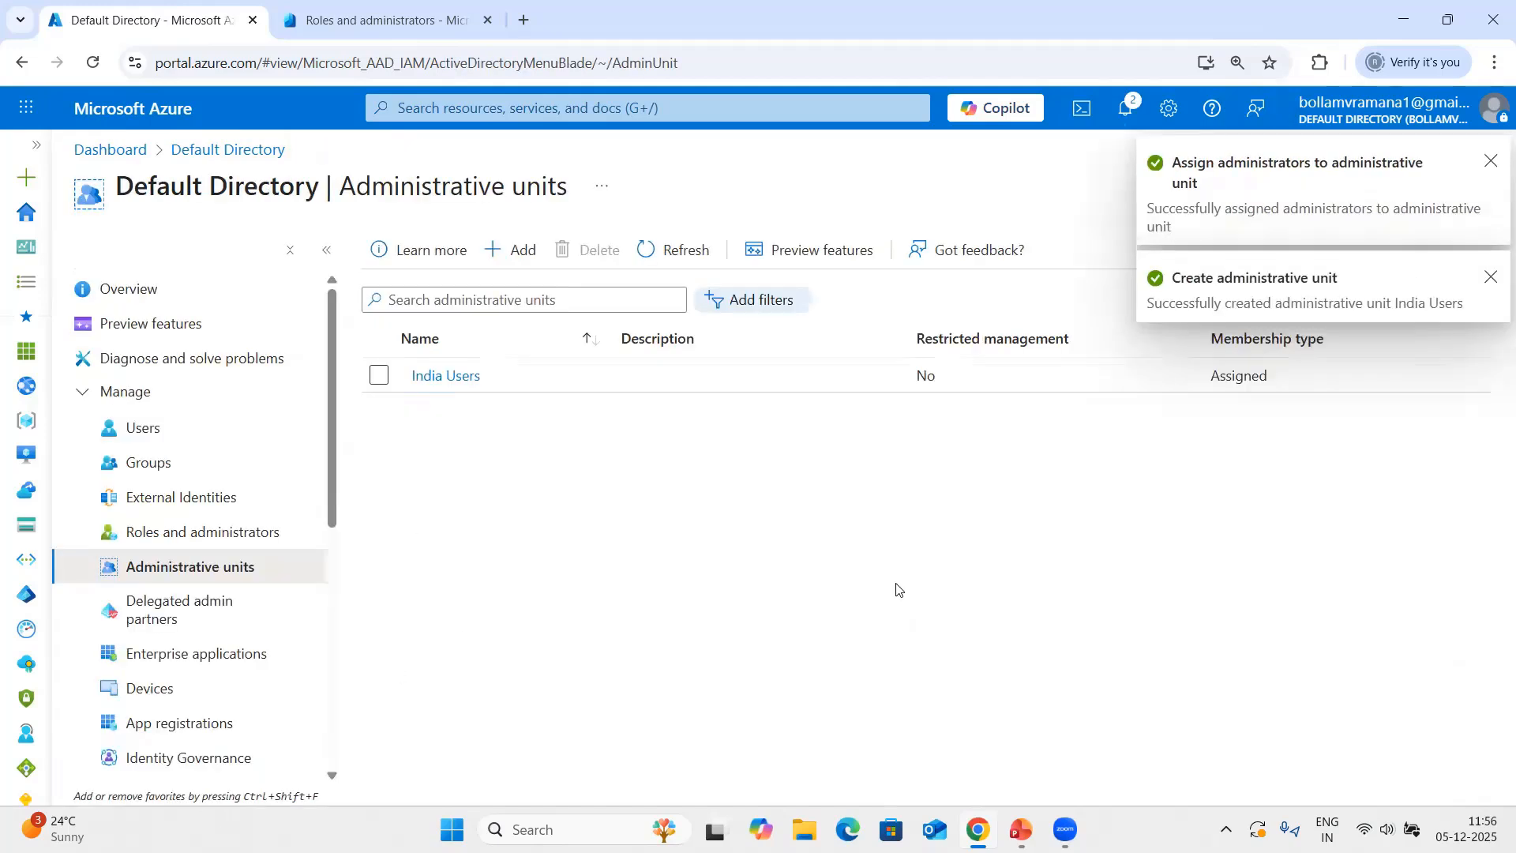
# Start another administrative unit named "US Users" and proceed to its role assignments.
pyautogui.click(513, 251)
pyautogui.click(167, 390)
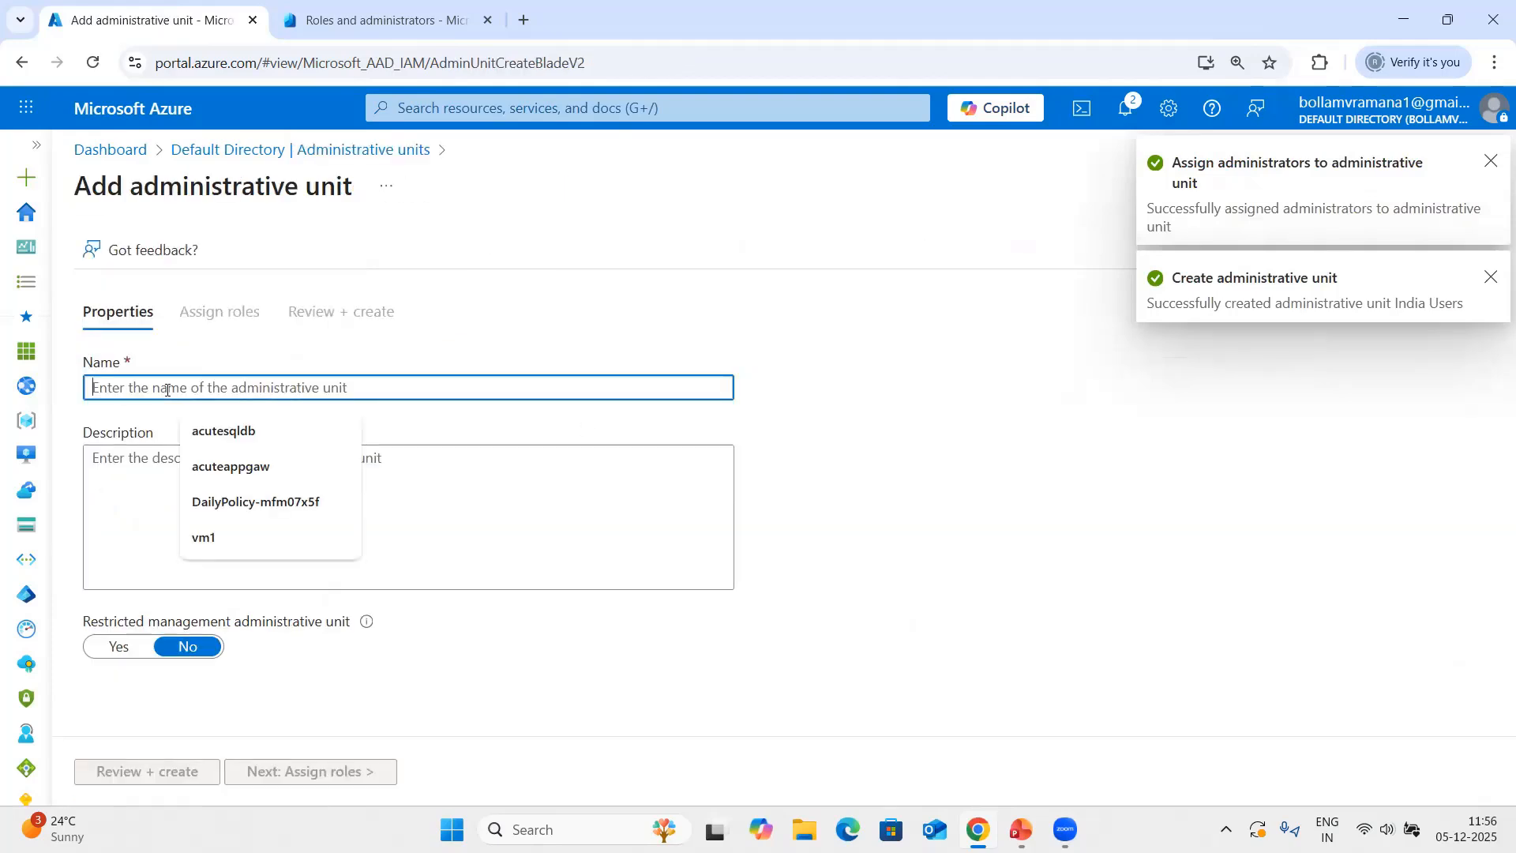
pyautogui.write('US ')
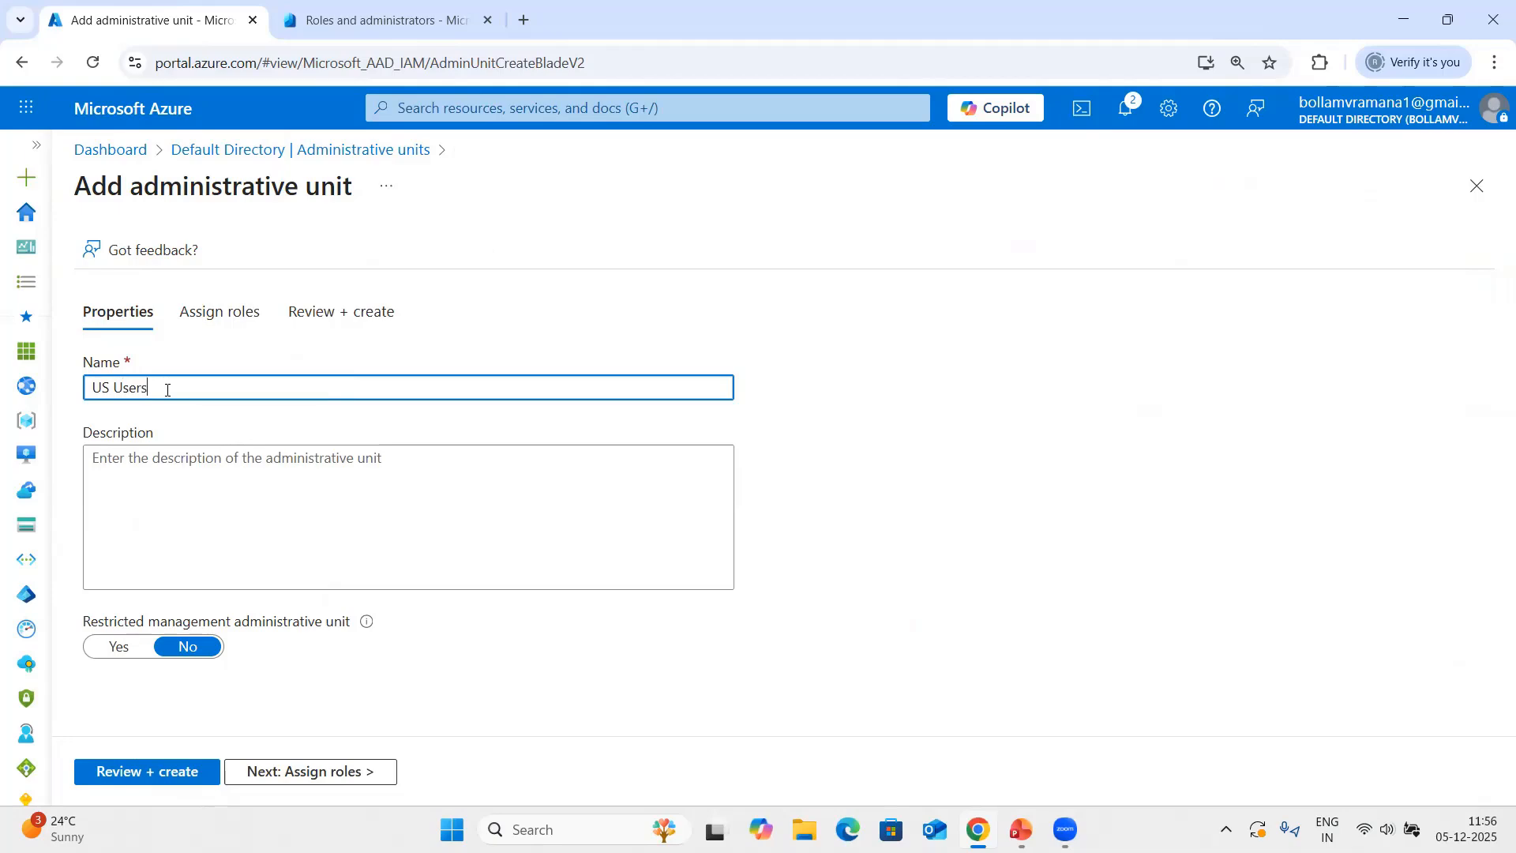
pyautogui.write('Users')
pyautogui.click(272, 777)
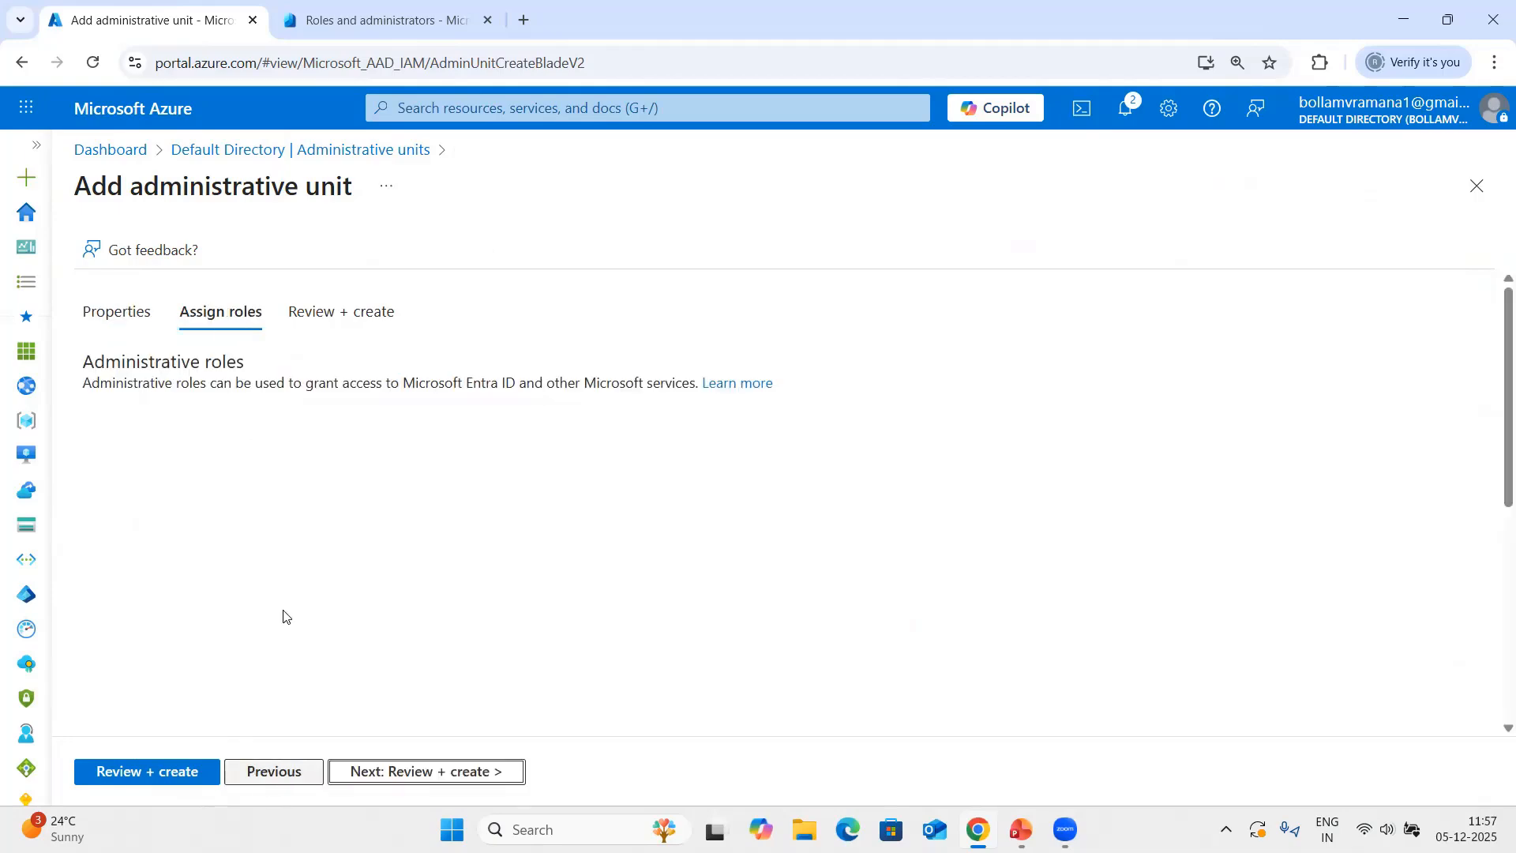
# Assign the User Administrator role to Acuteuser12, review the settings and create the US Users administrative unit.
pyautogui.scroll(-5, 289, 657)
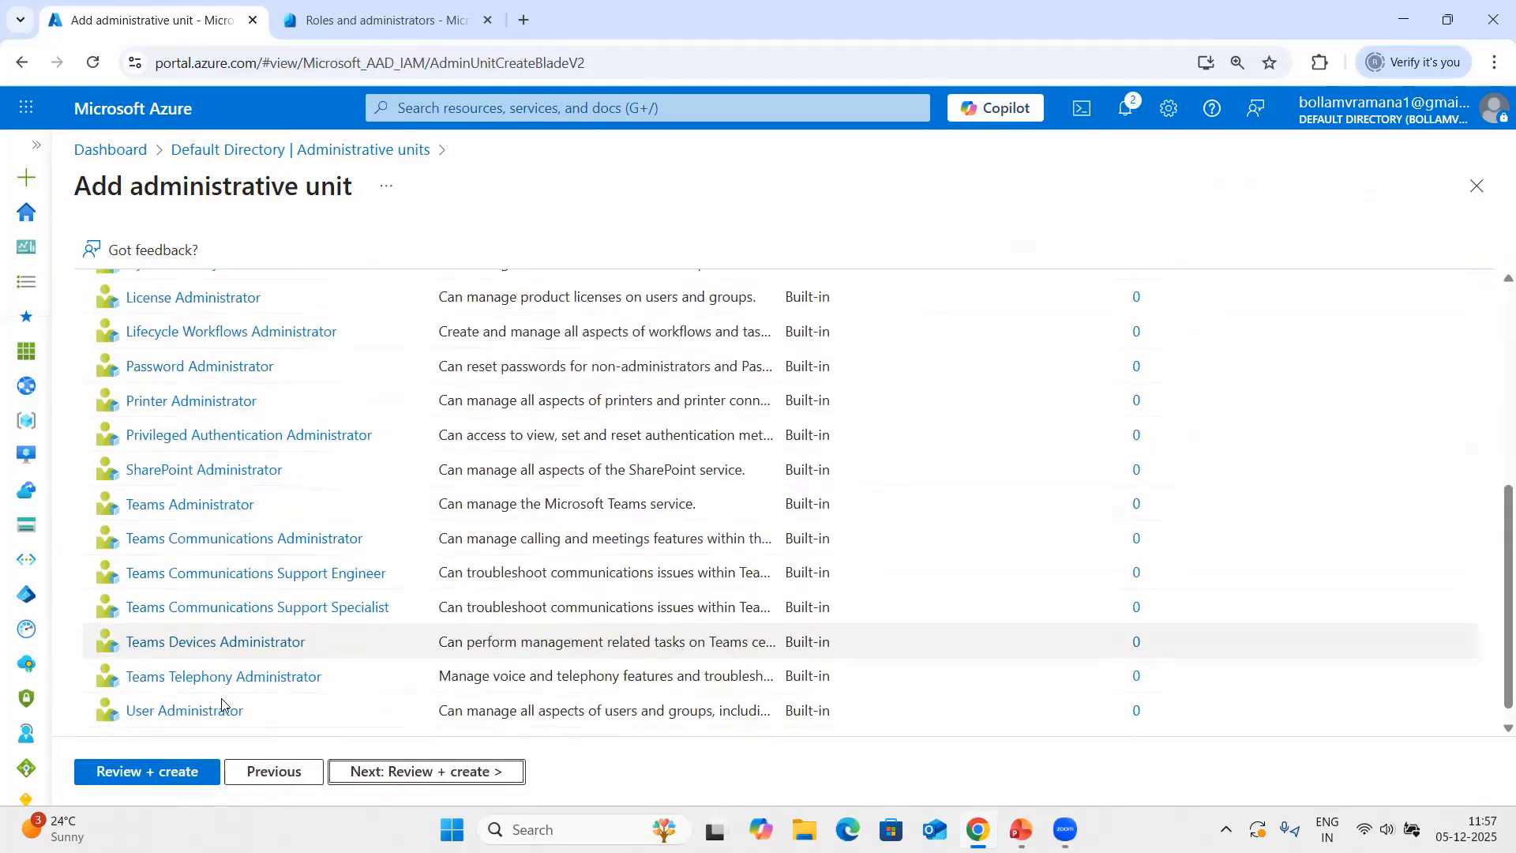
pyautogui.click(203, 683)
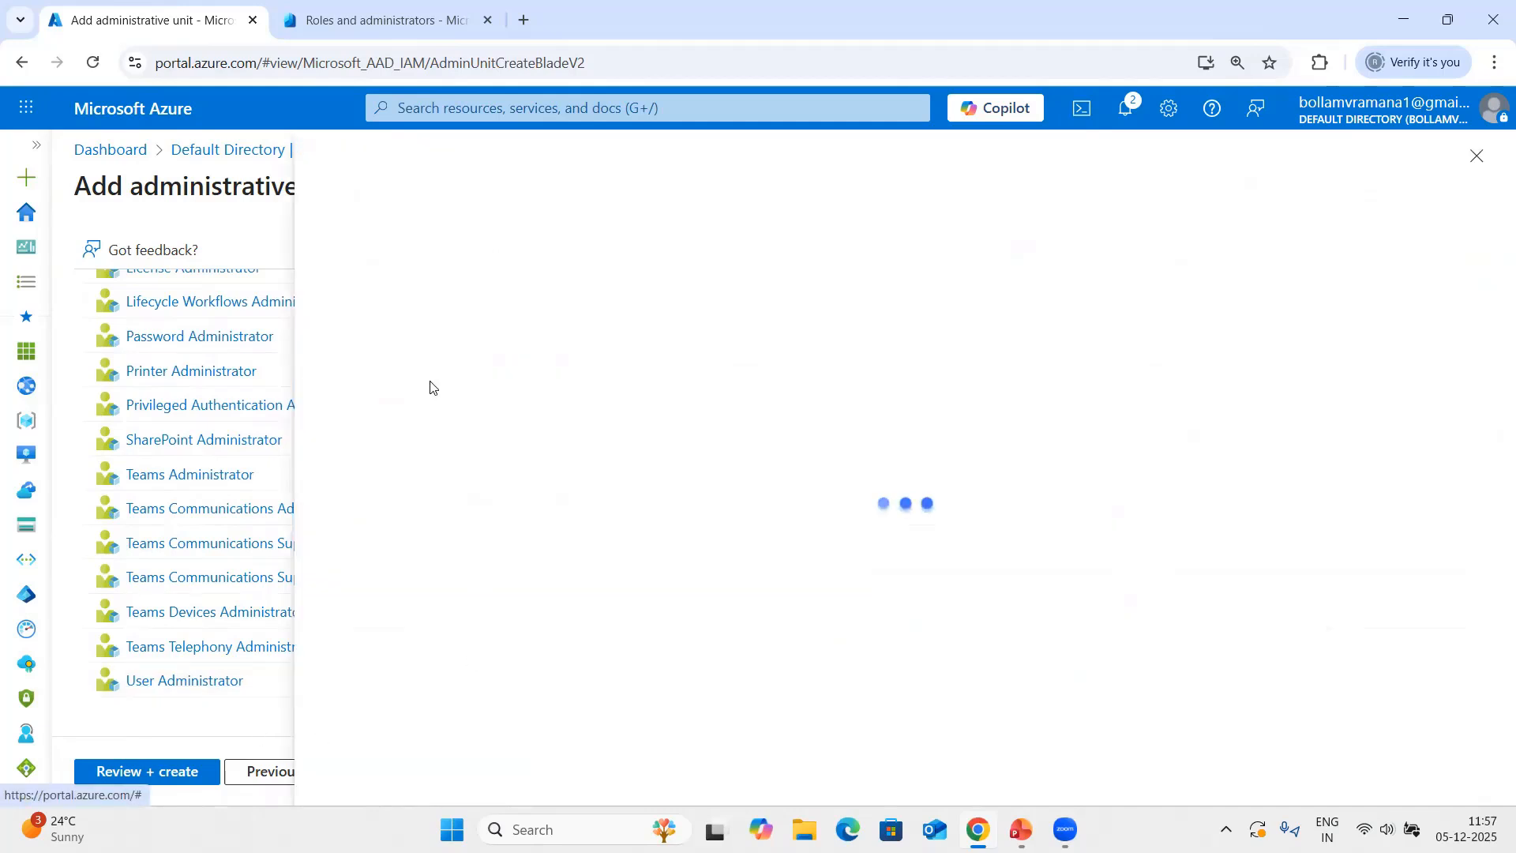
pyautogui.click(439, 319)
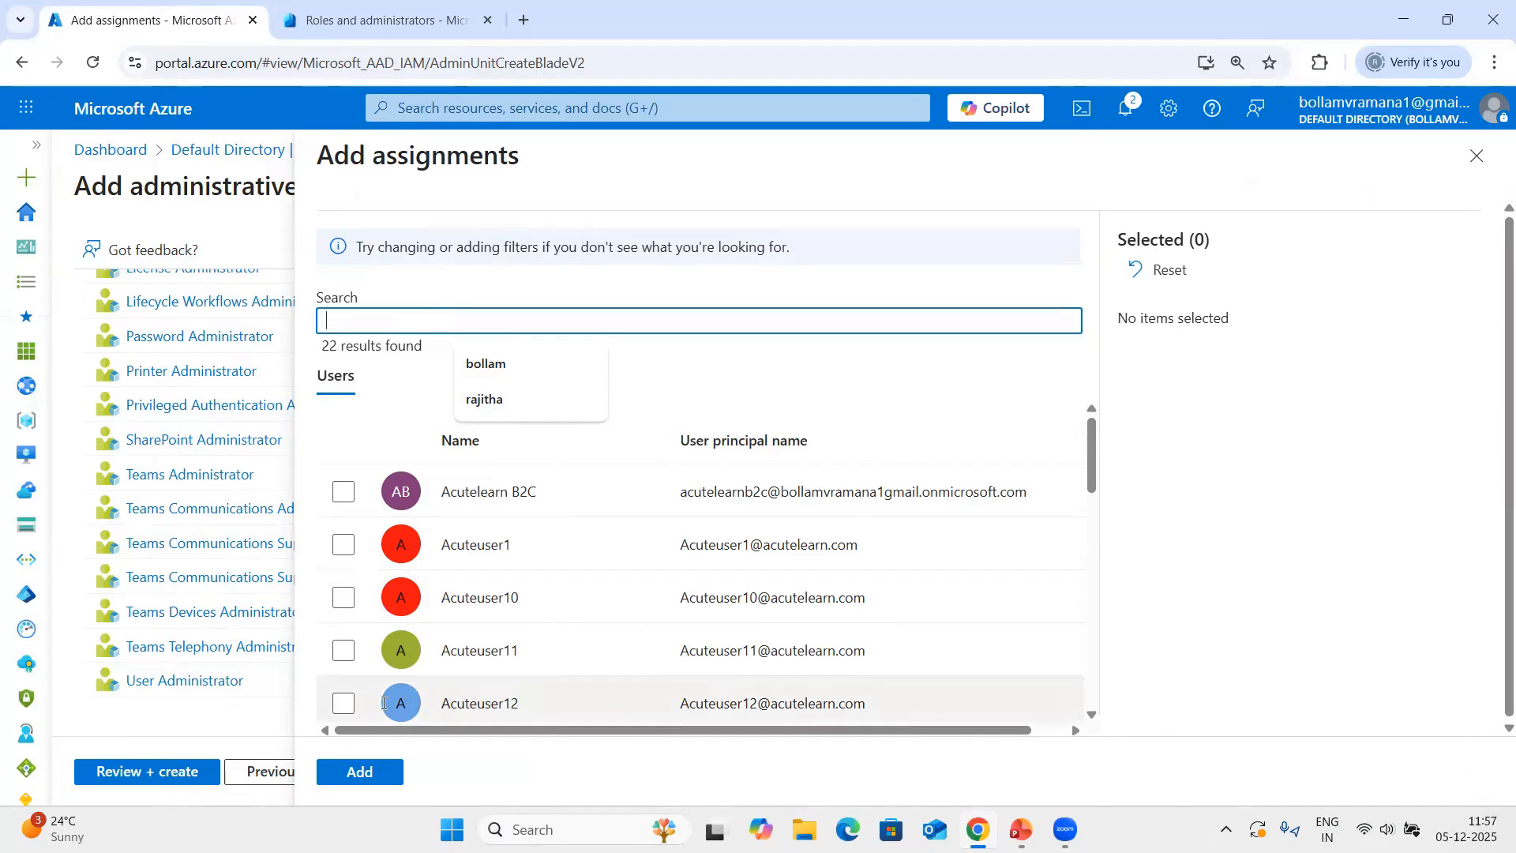
pyautogui.click(343, 703)
pyautogui.click(361, 771)
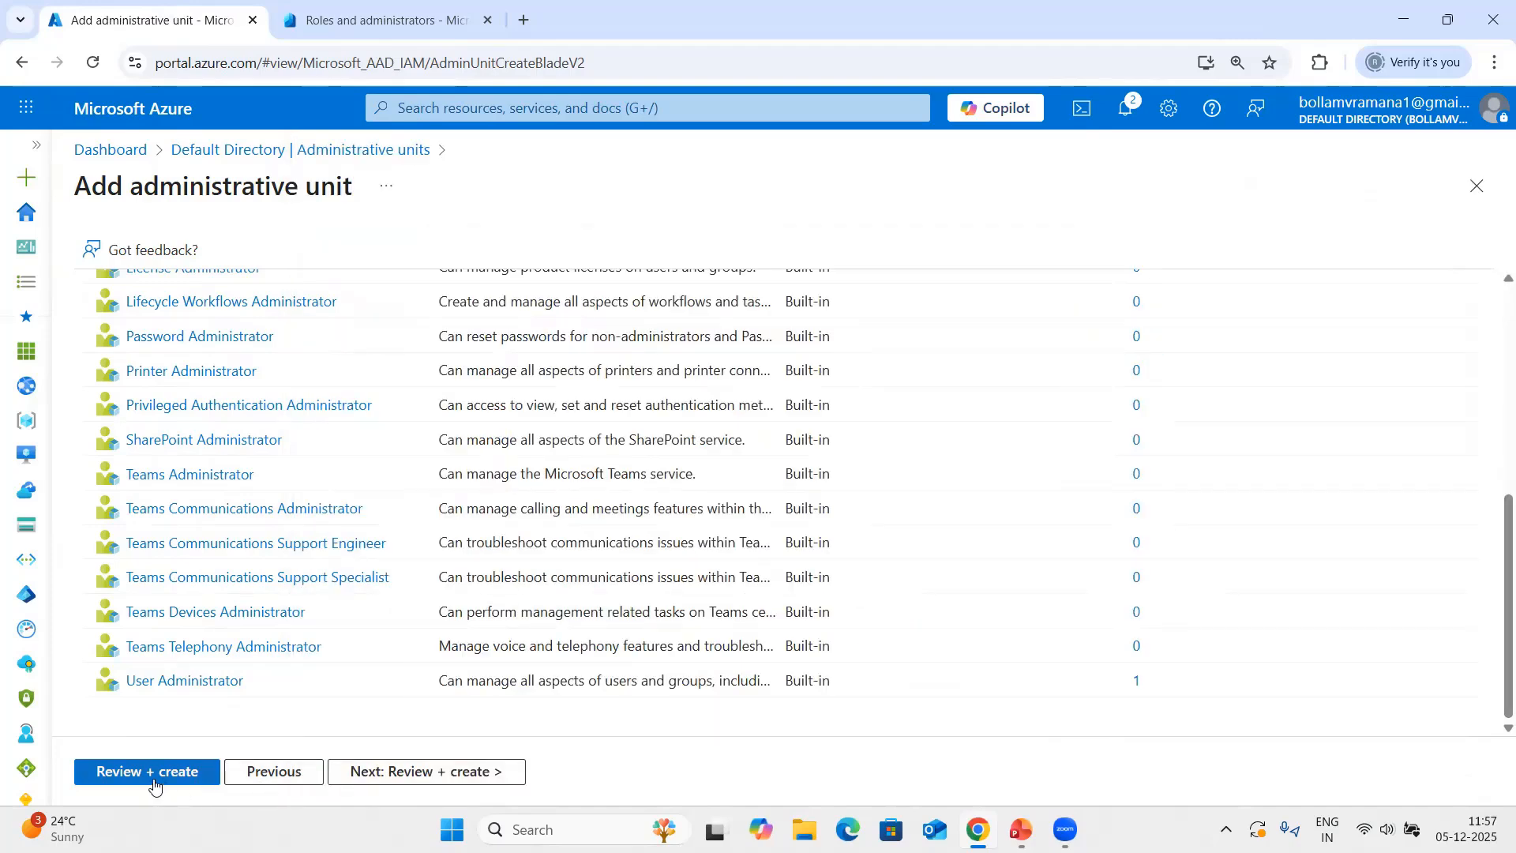
pyautogui.click(158, 777)
pyautogui.click(174, 779)
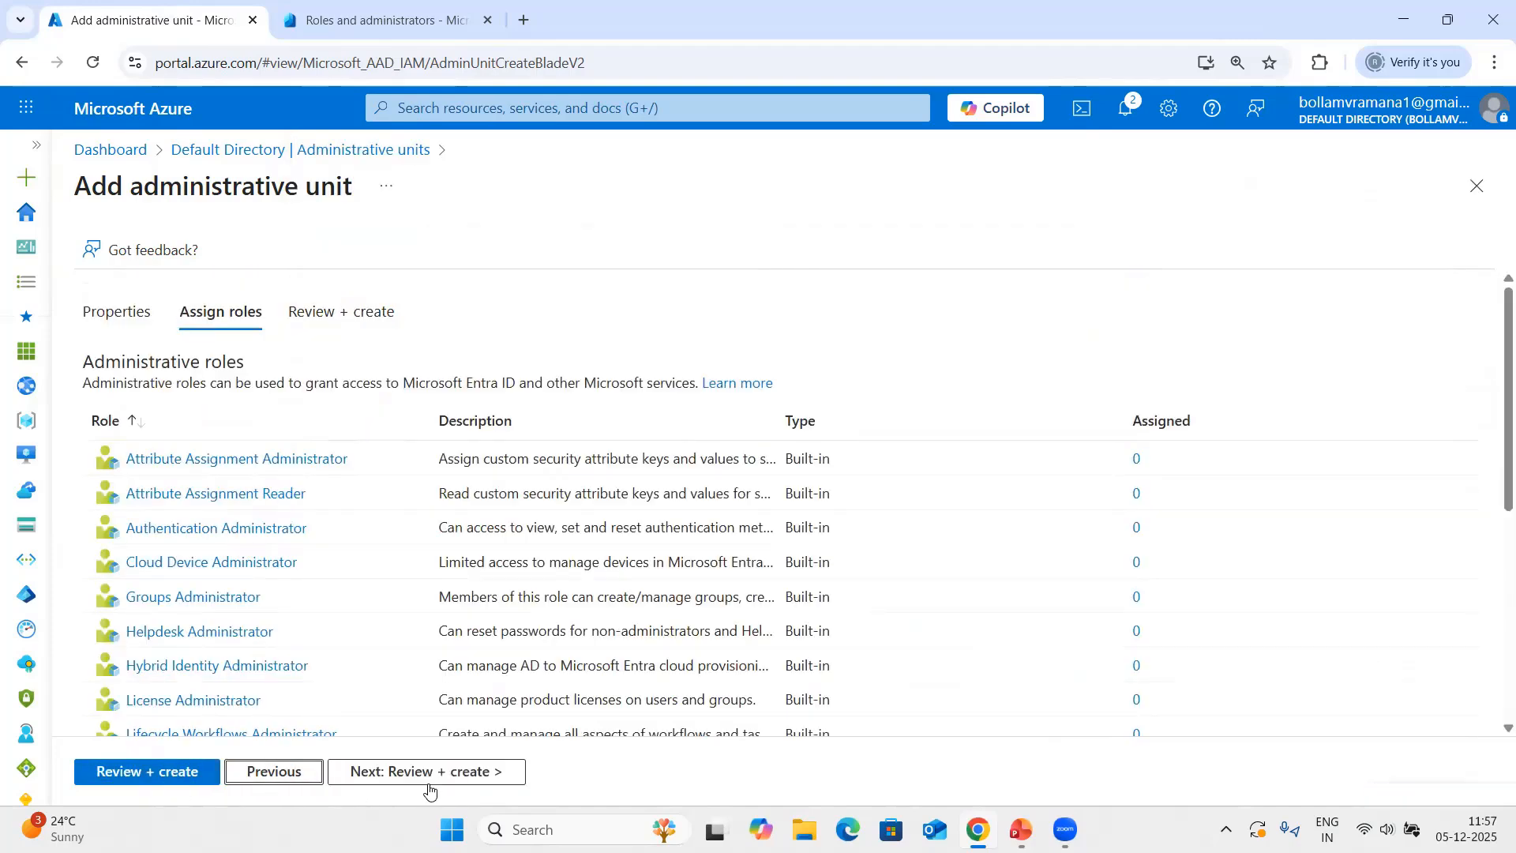
pyautogui.click(443, 776)
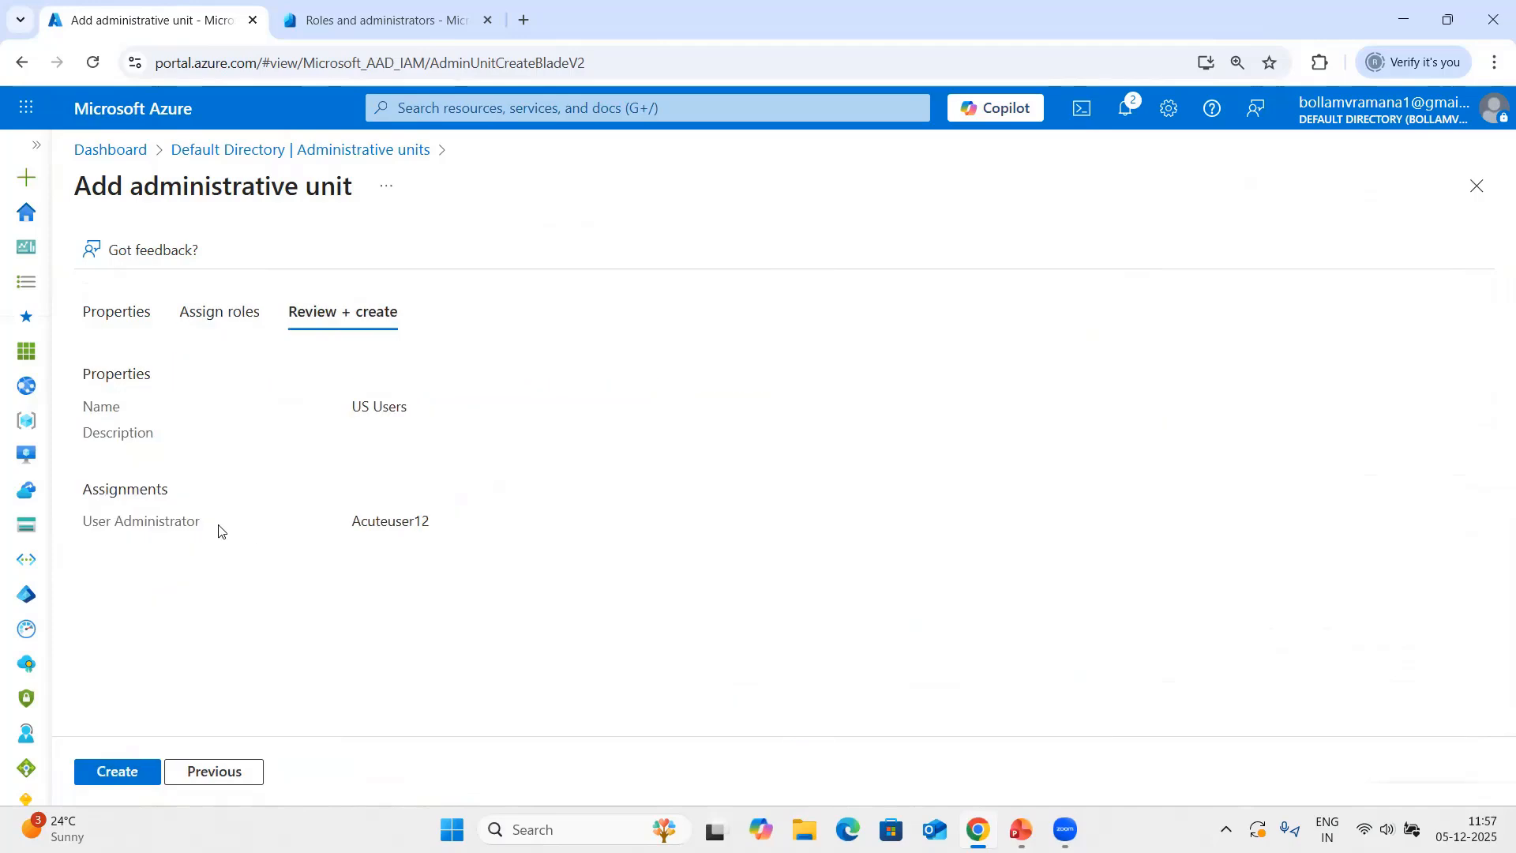
pyautogui.click(109, 772)
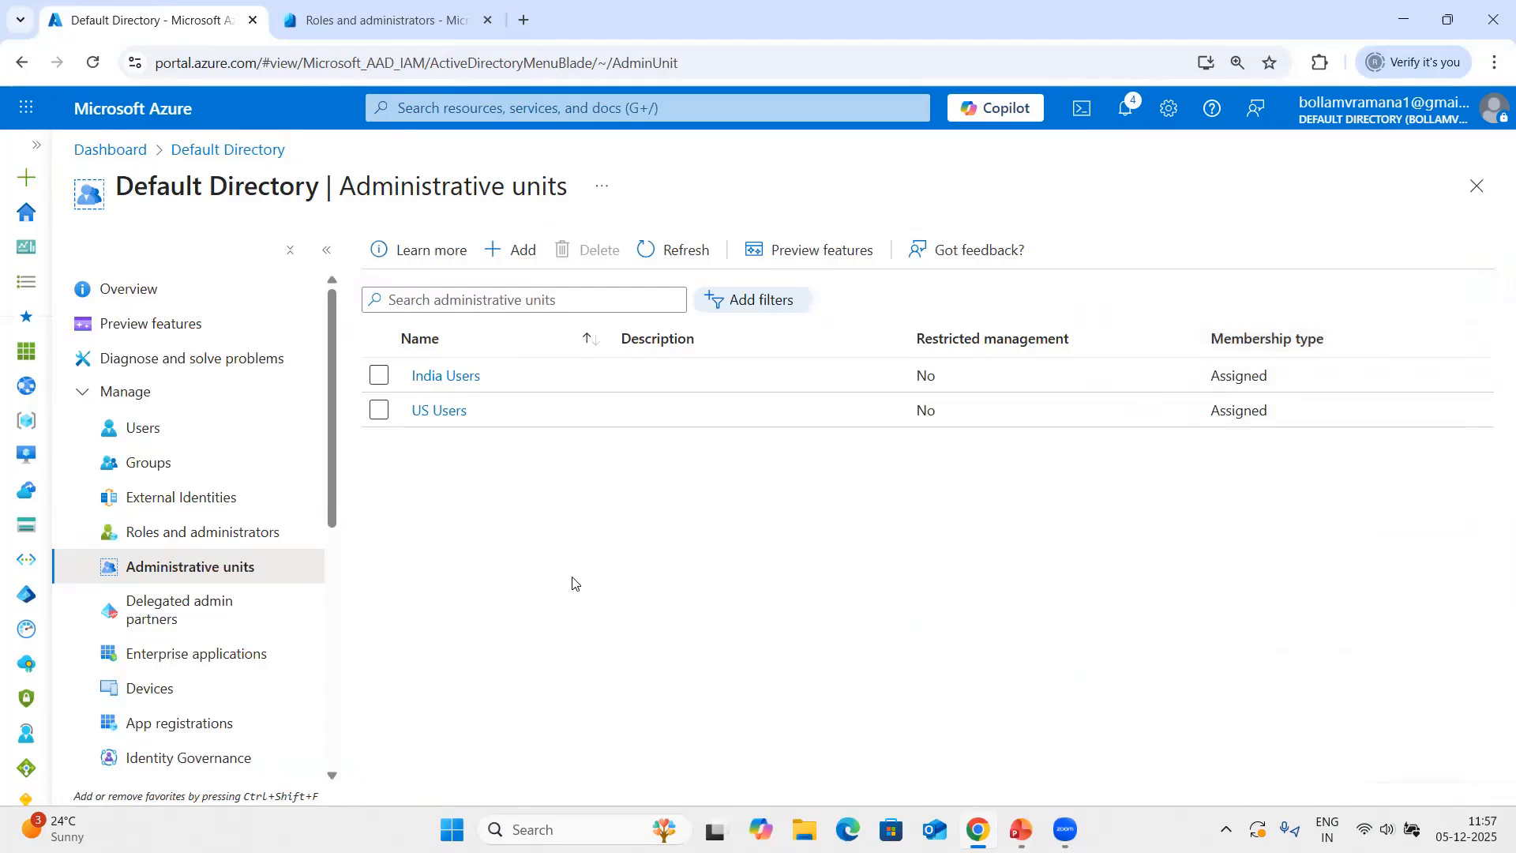
# Open the India Users administrative unit and look at its administrative roles and properties.
pyautogui.click(426, 377)
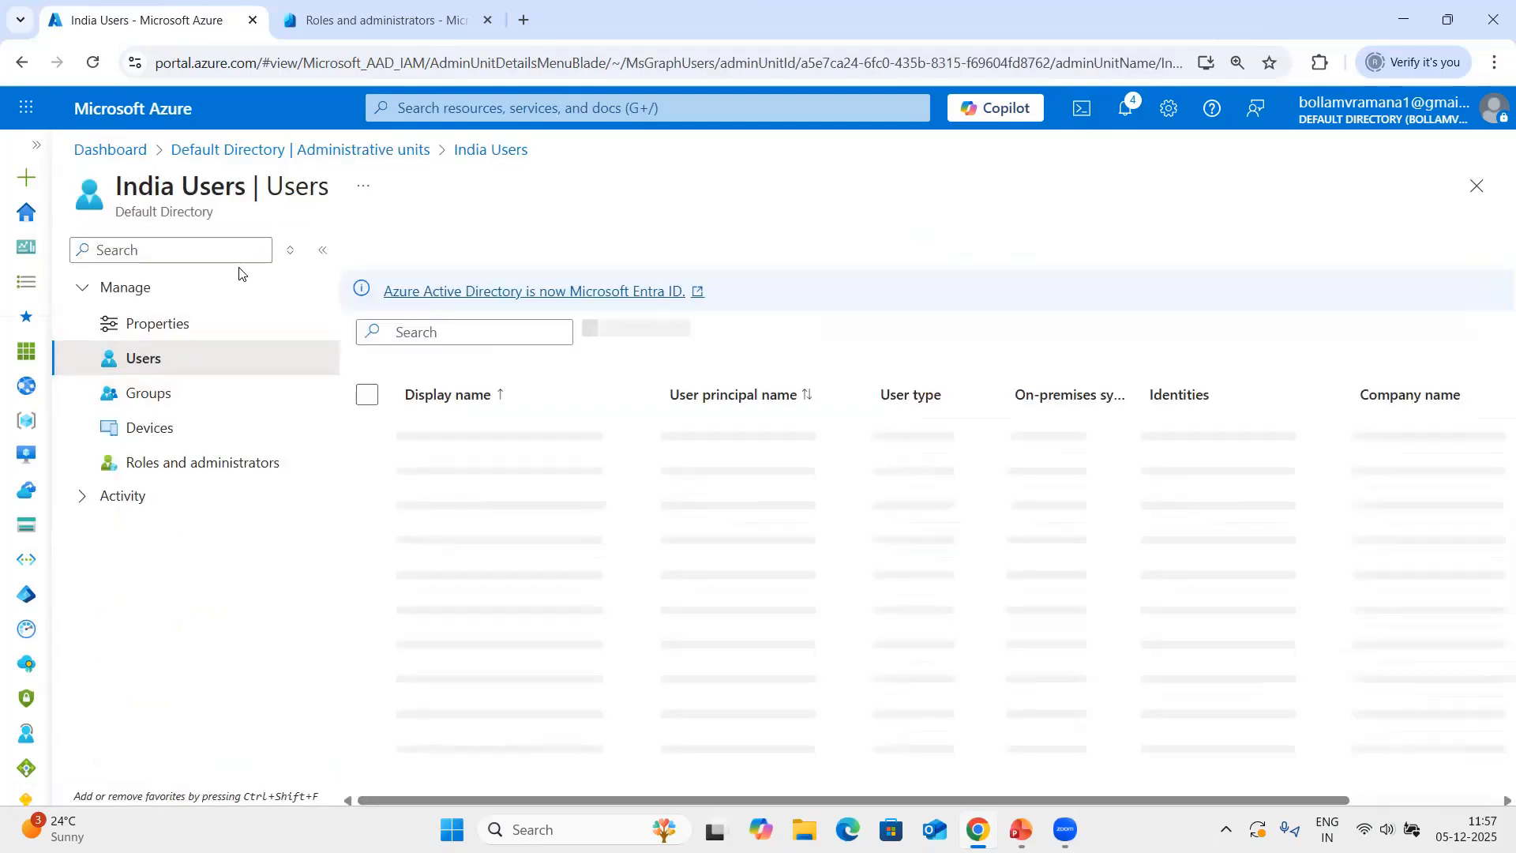
pyautogui.click(176, 465)
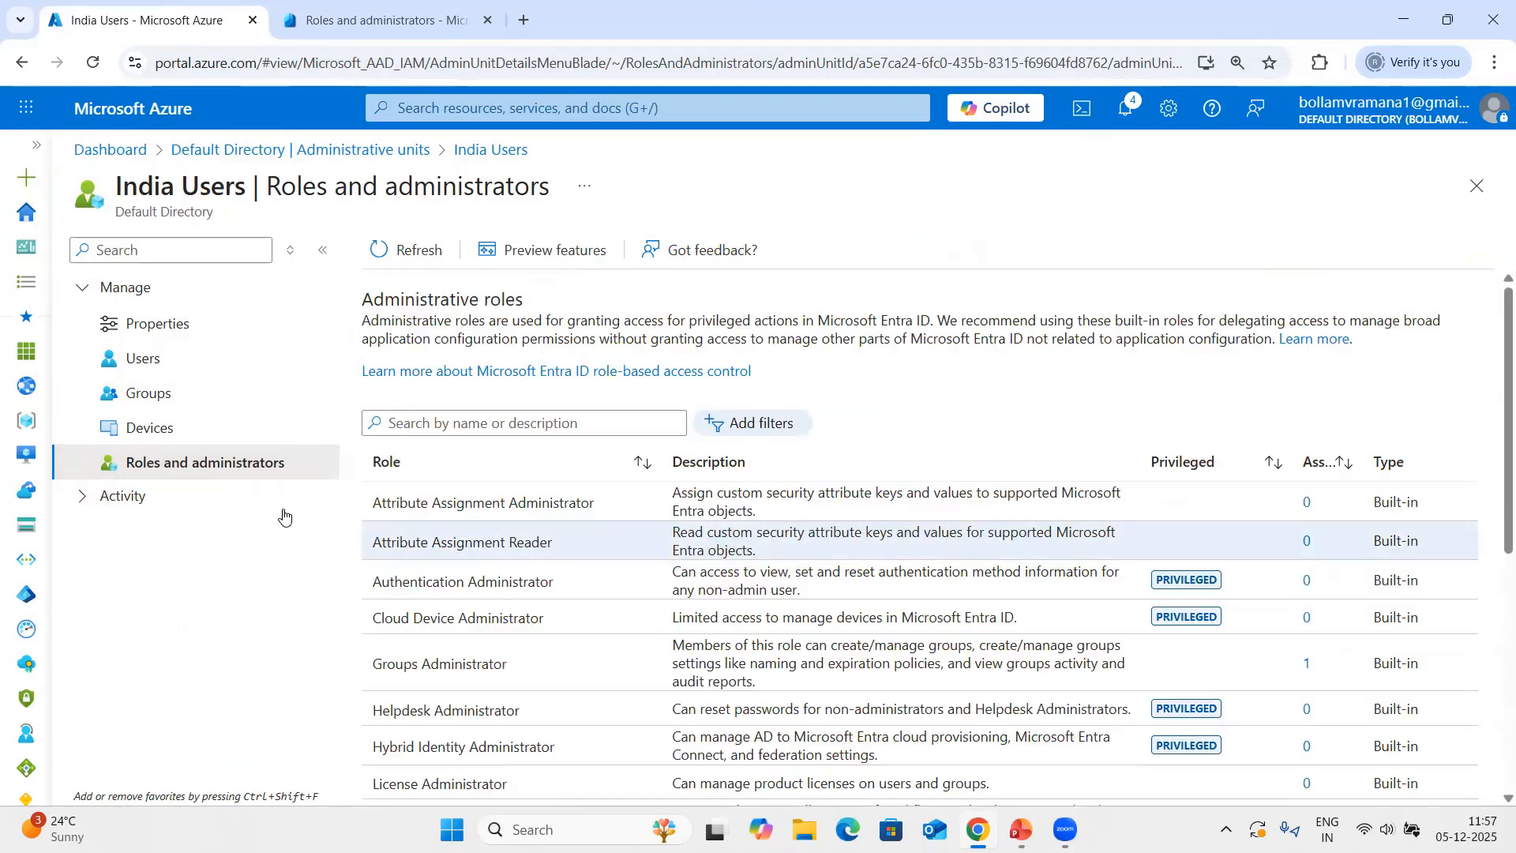
pyautogui.click(158, 324)
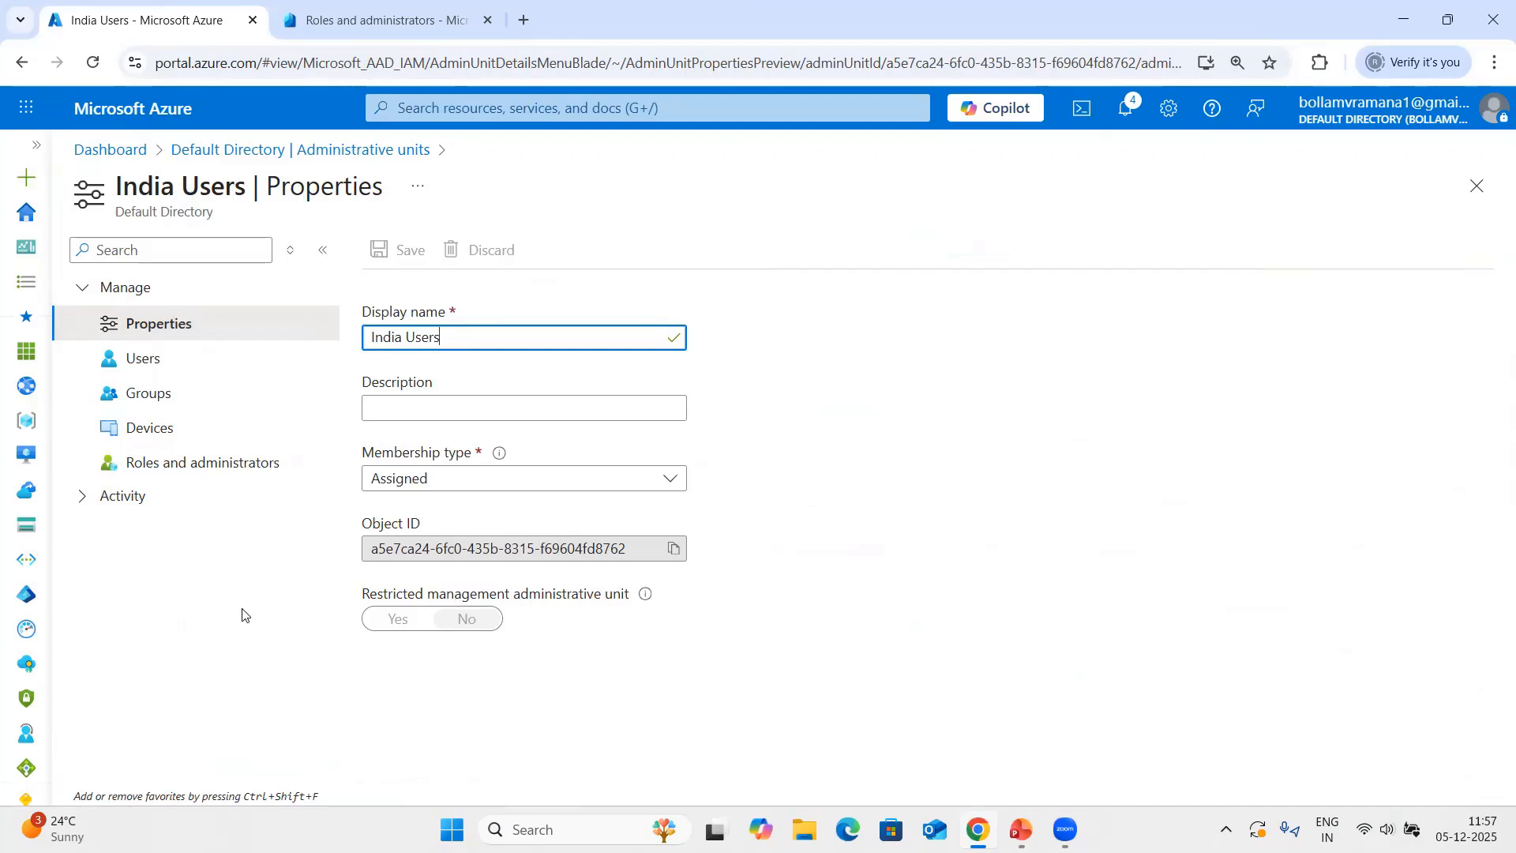
# Add Acuteuser13 and Acuteuser14 as user members of the India Users unit and refresh the member list.
pyautogui.click(157, 365)
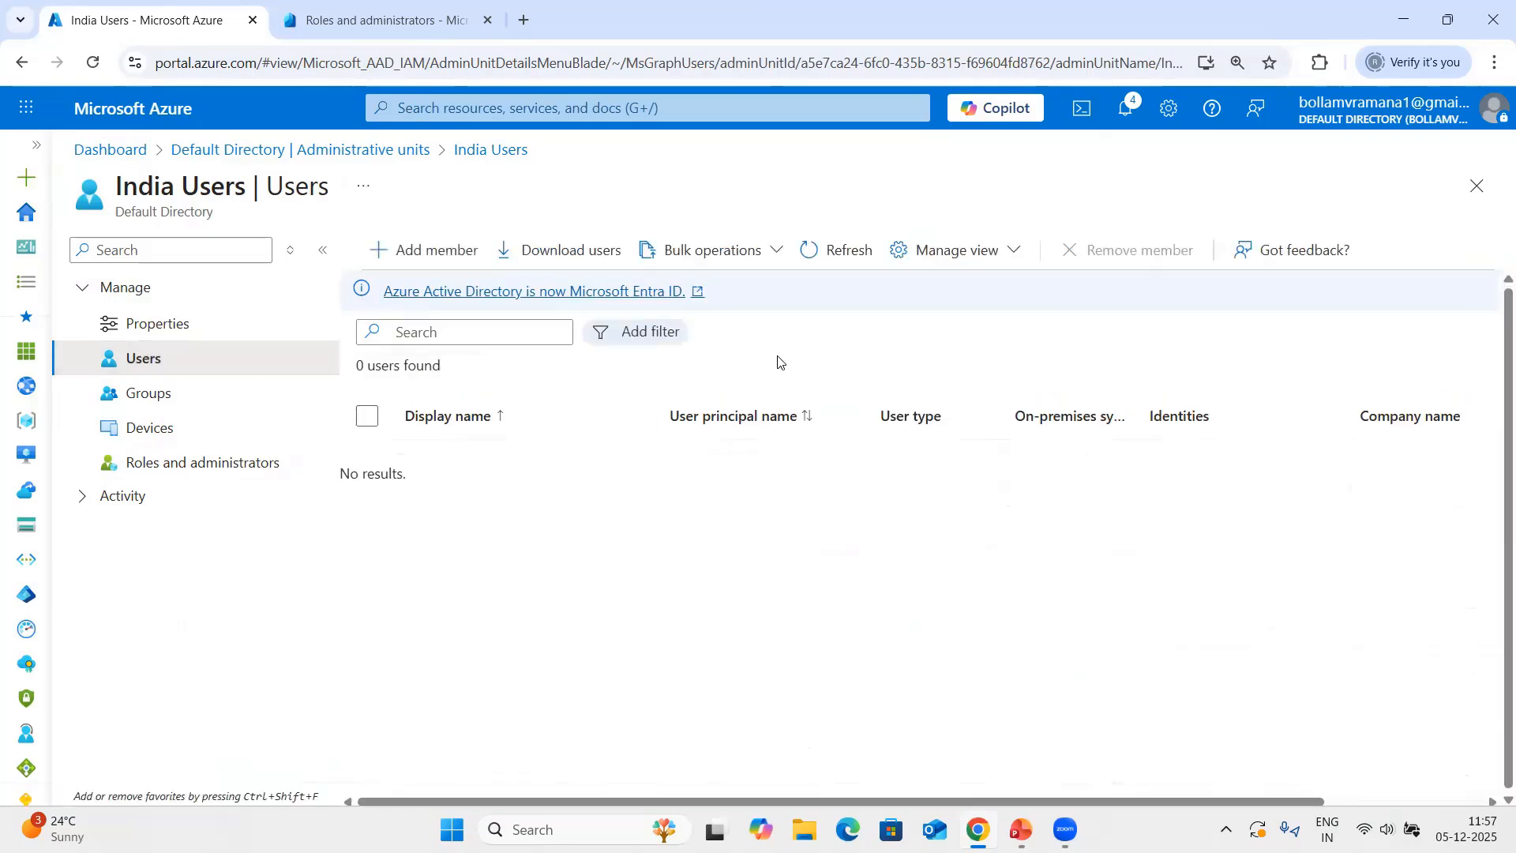
pyautogui.click(430, 250)
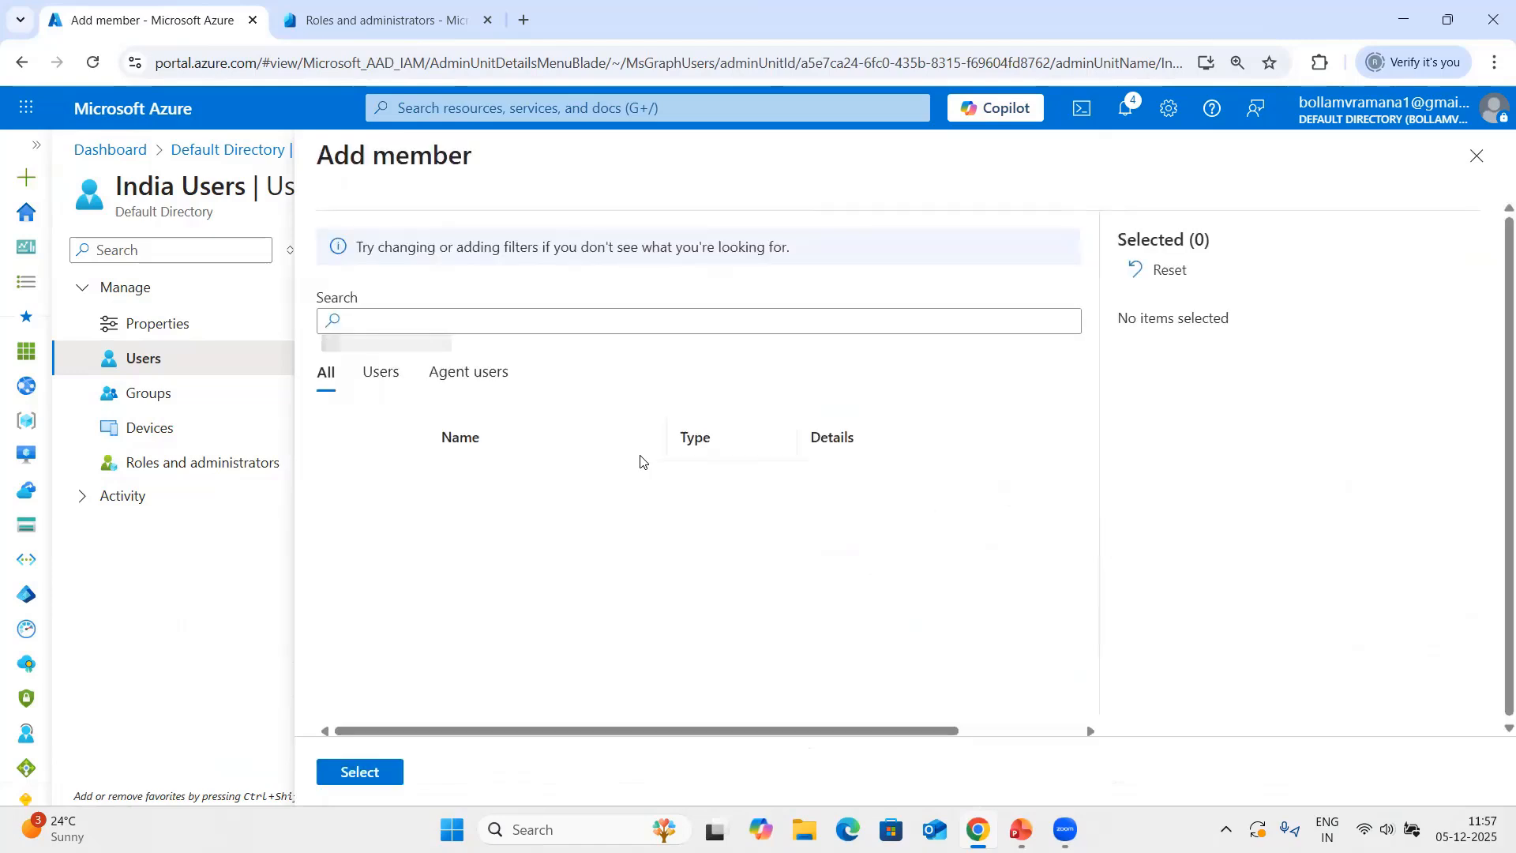
pyautogui.scroll(-2, 552, 553)
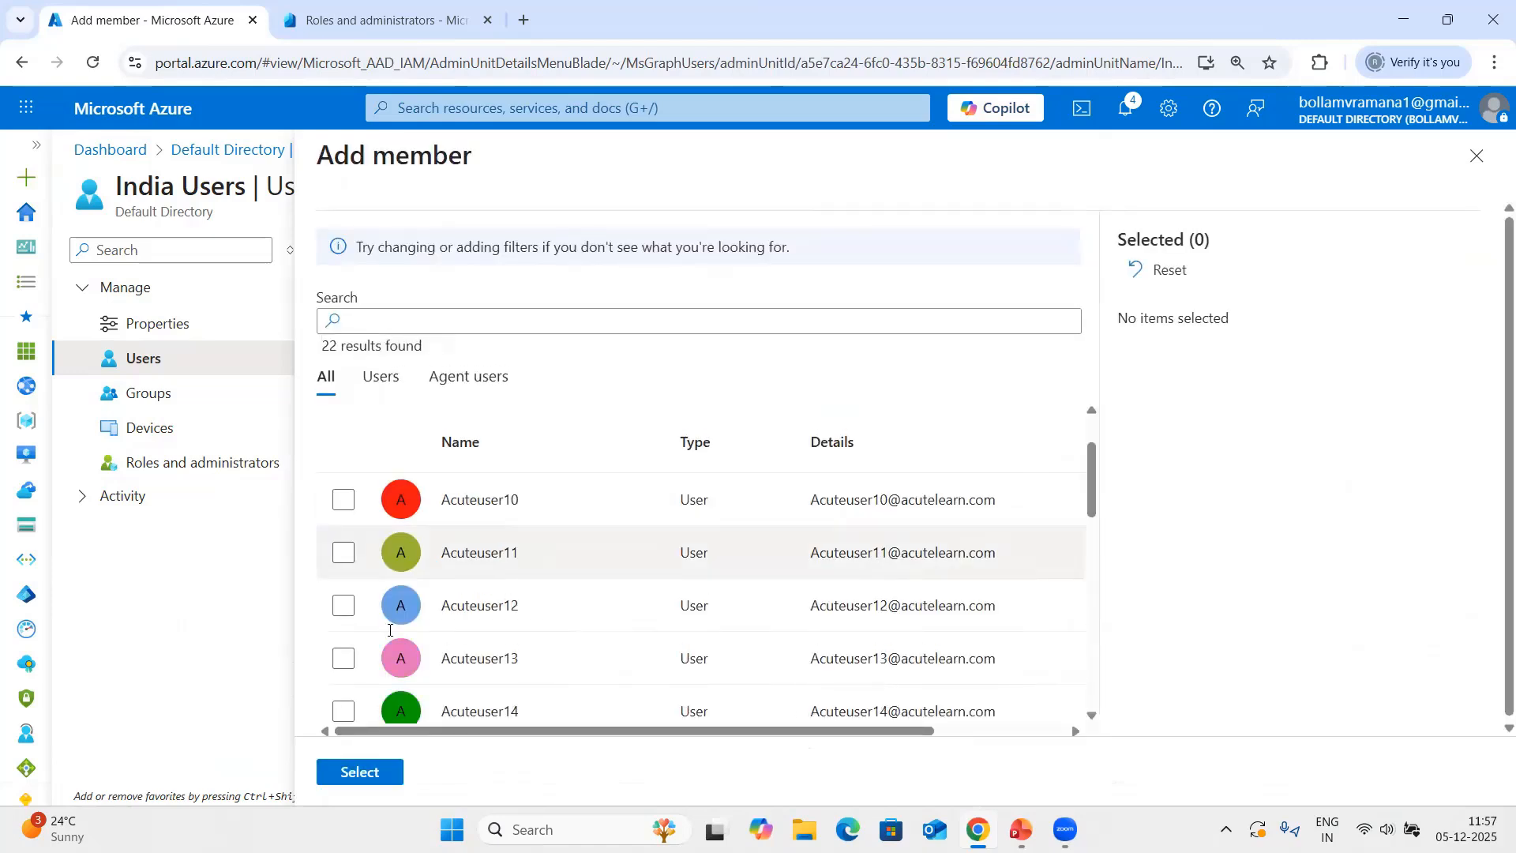
pyautogui.click(343, 658)
pyautogui.click(344, 711)
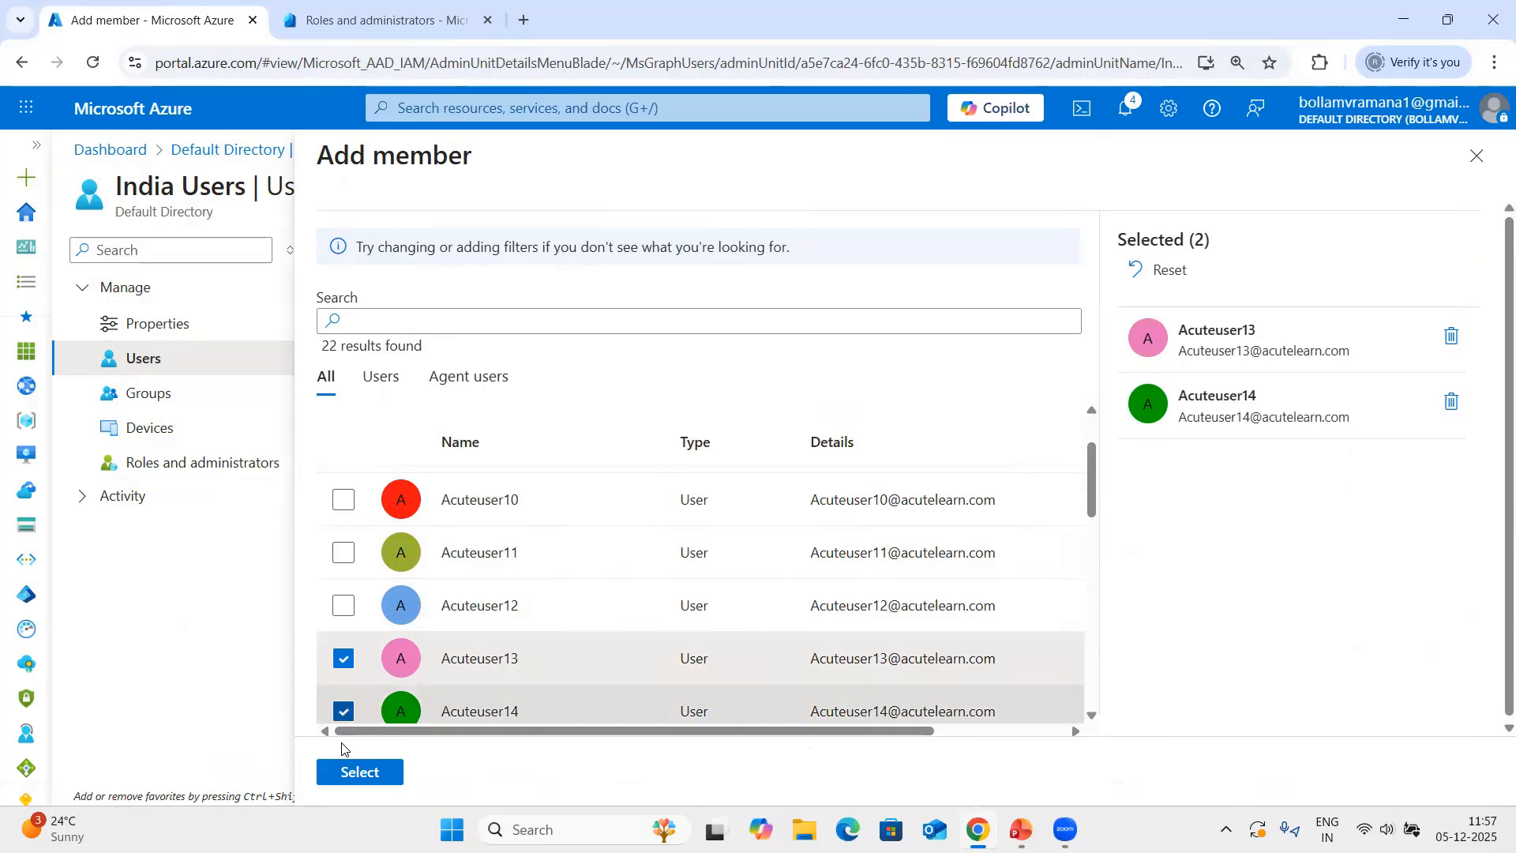
pyautogui.click(355, 772)
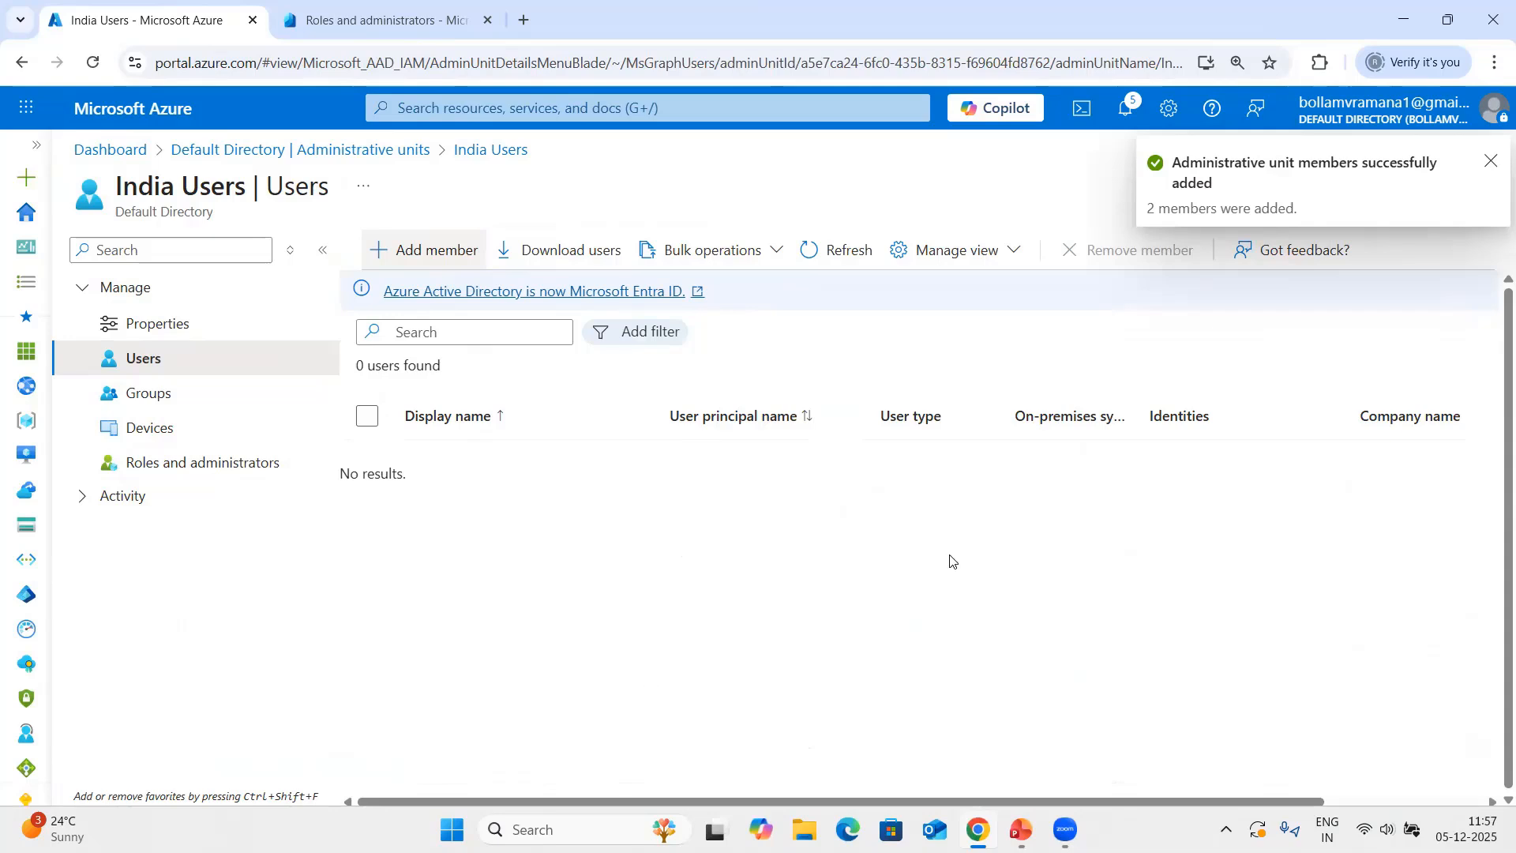
pyautogui.click(837, 258)
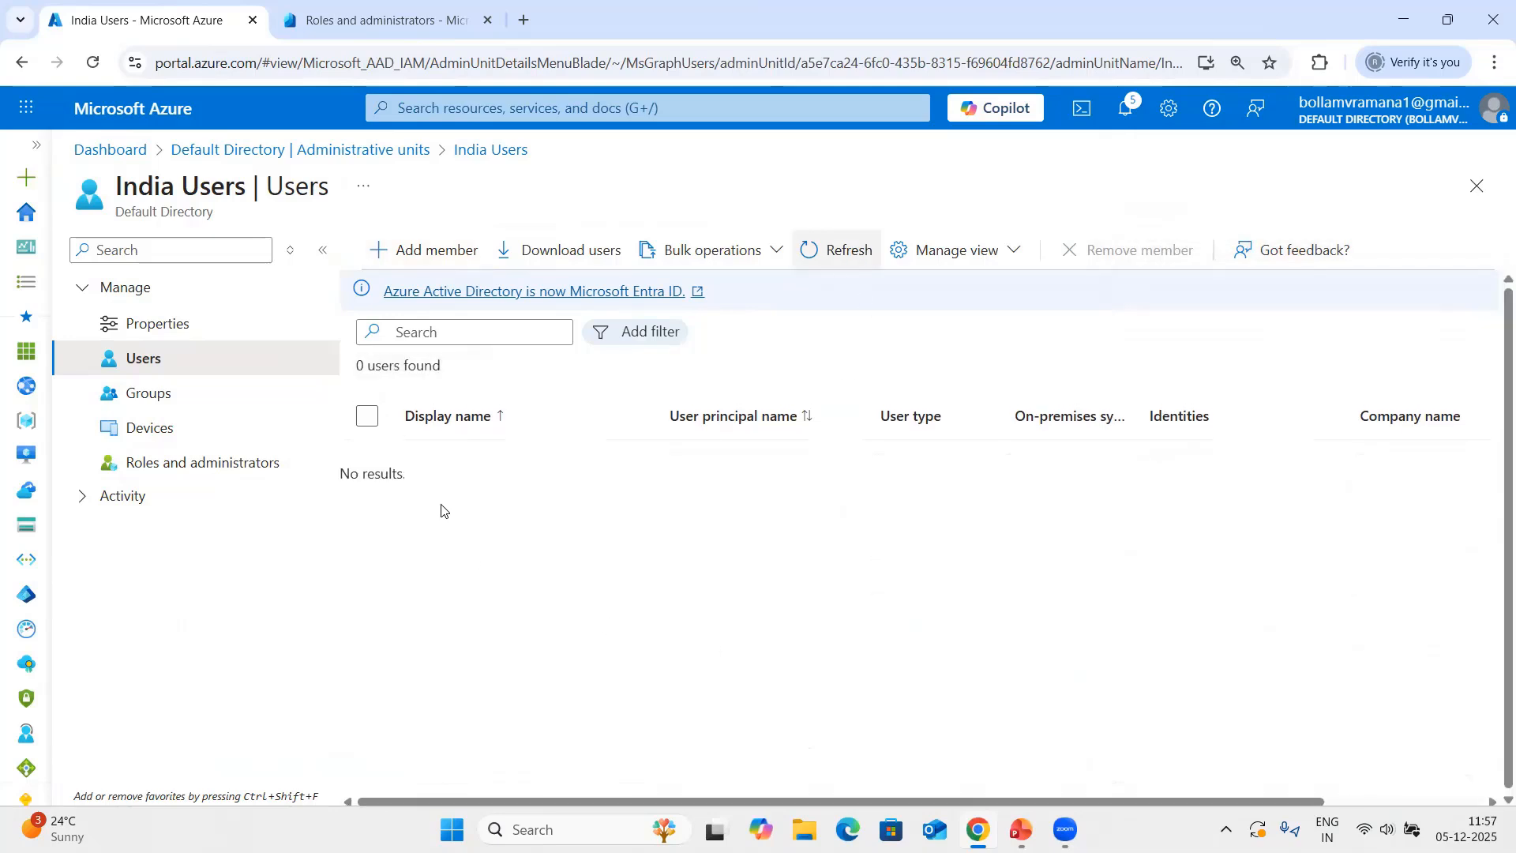
pyautogui.click(828, 261)
pyautogui.click(834, 258)
pyautogui.click(833, 258)
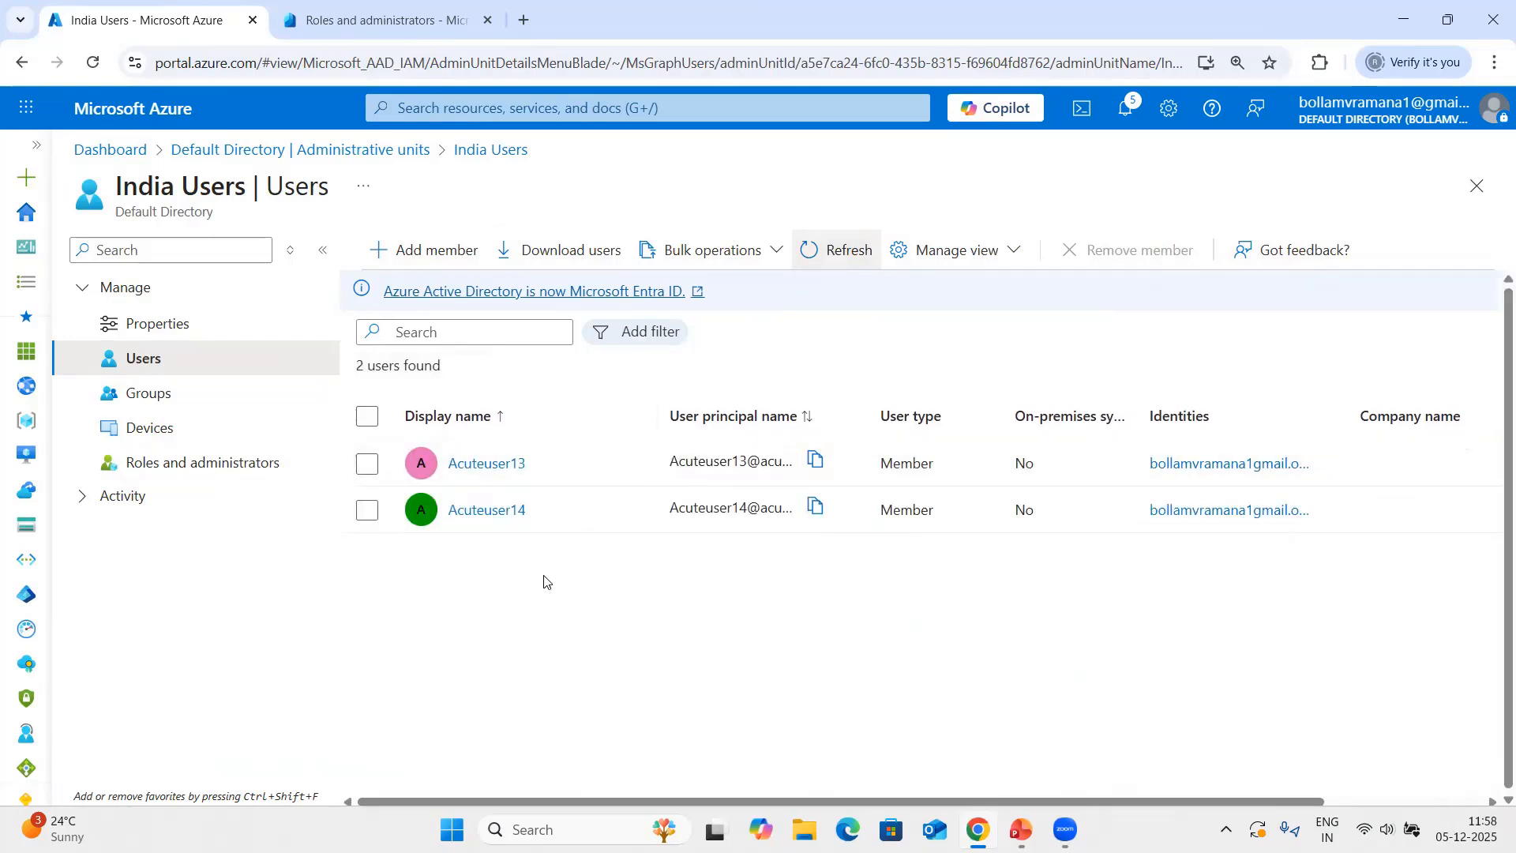
# Review the India Users unit's properties, bulk operation results and role assignments down to User Administrator.
pyautogui.click(175, 324)
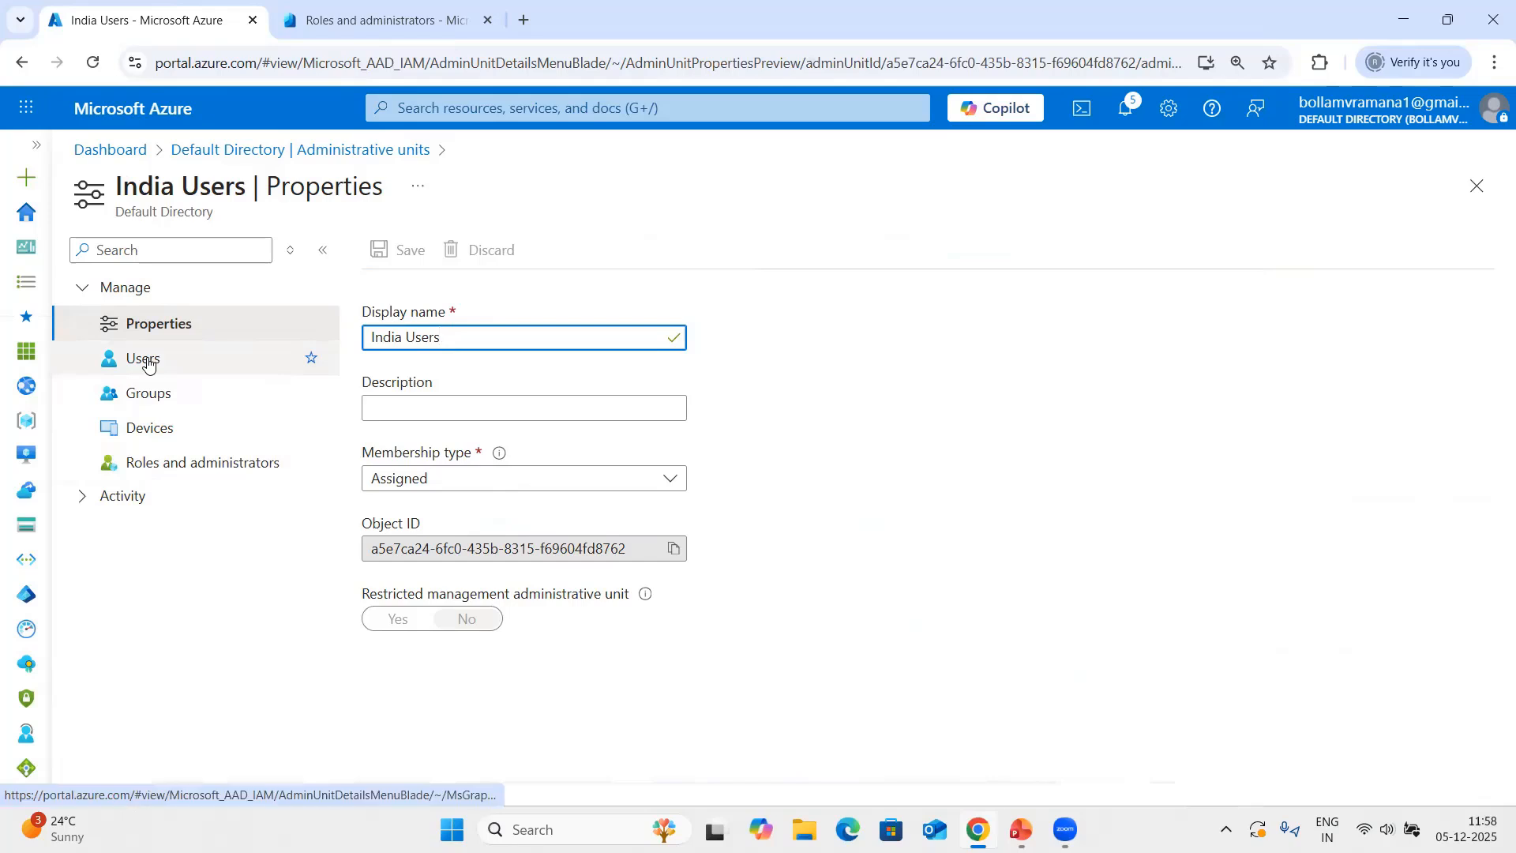
pyautogui.click(129, 498)
pyautogui.click(154, 357)
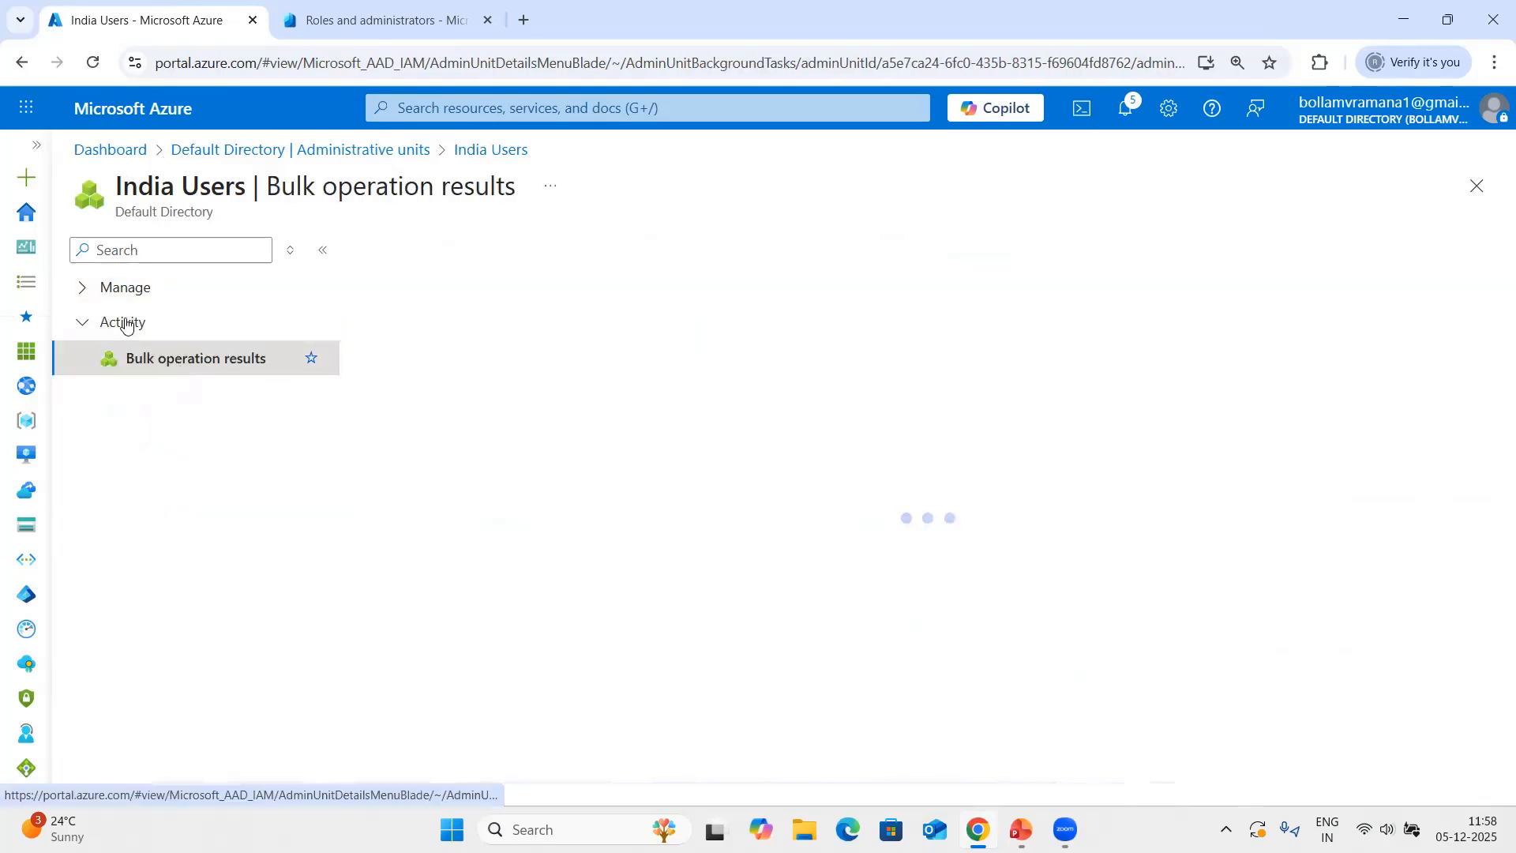
pyautogui.click(92, 288)
pyautogui.click(161, 466)
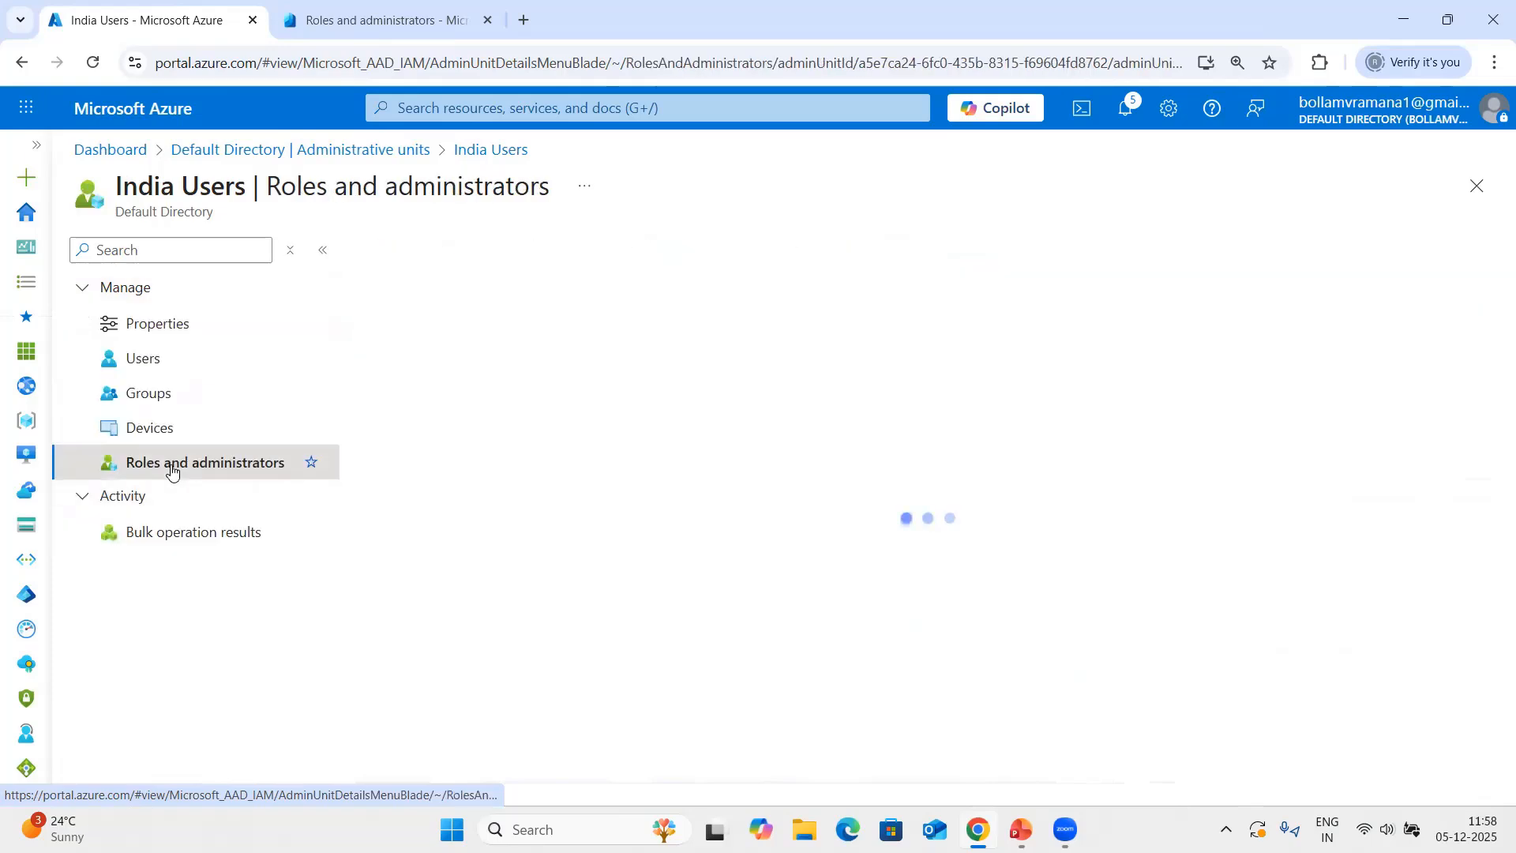
pyautogui.scroll(-2, 726, 582)
pyautogui.scroll(-5, 725, 582)
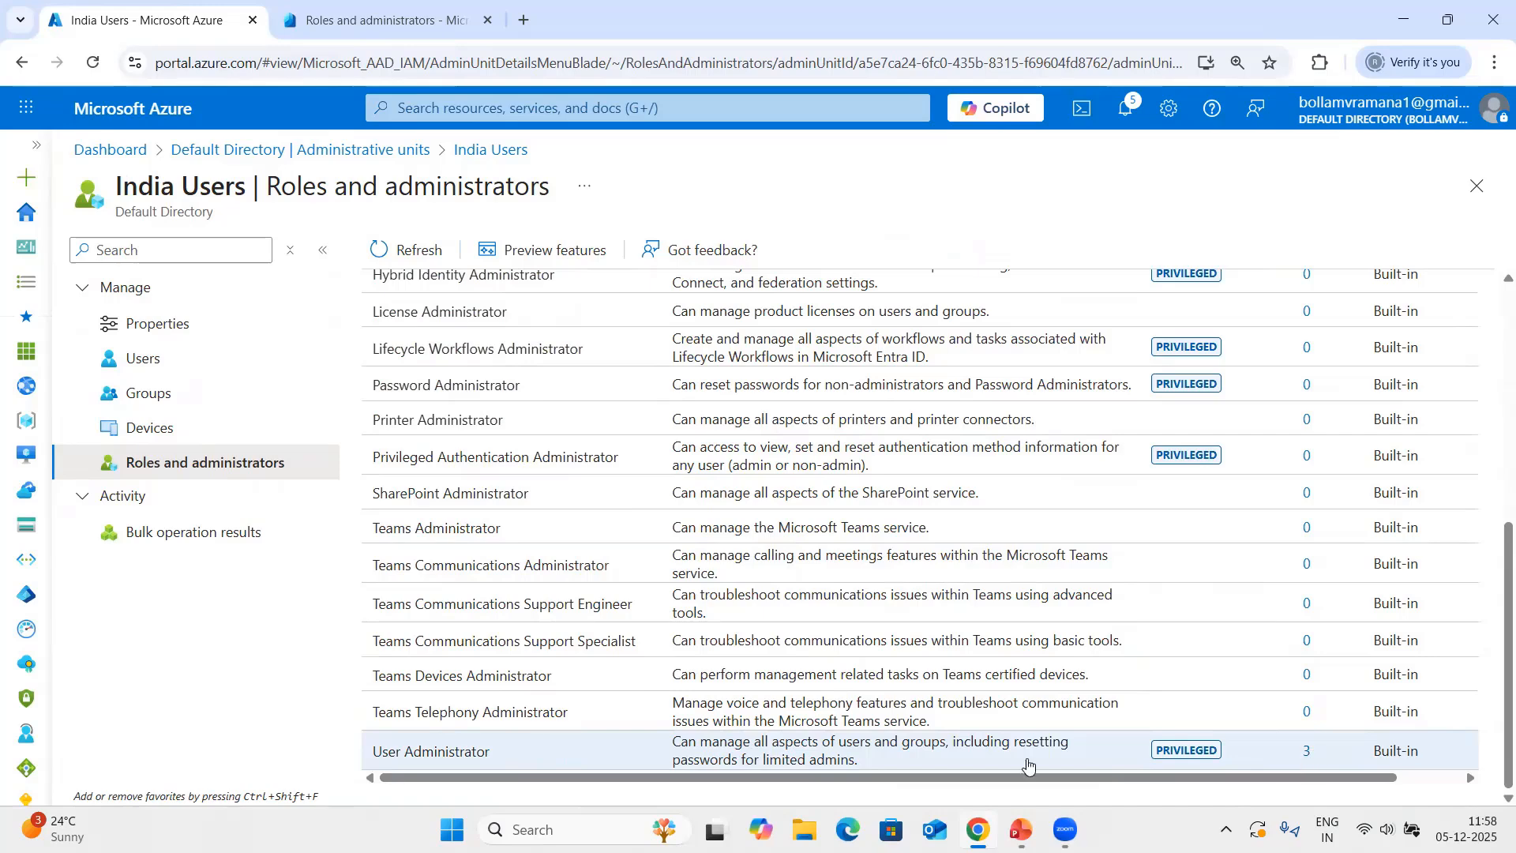
# Review the User Administrator assignments of the India Users unit and the directory-wide list of administrative roles.
pyautogui.click(460, 754)
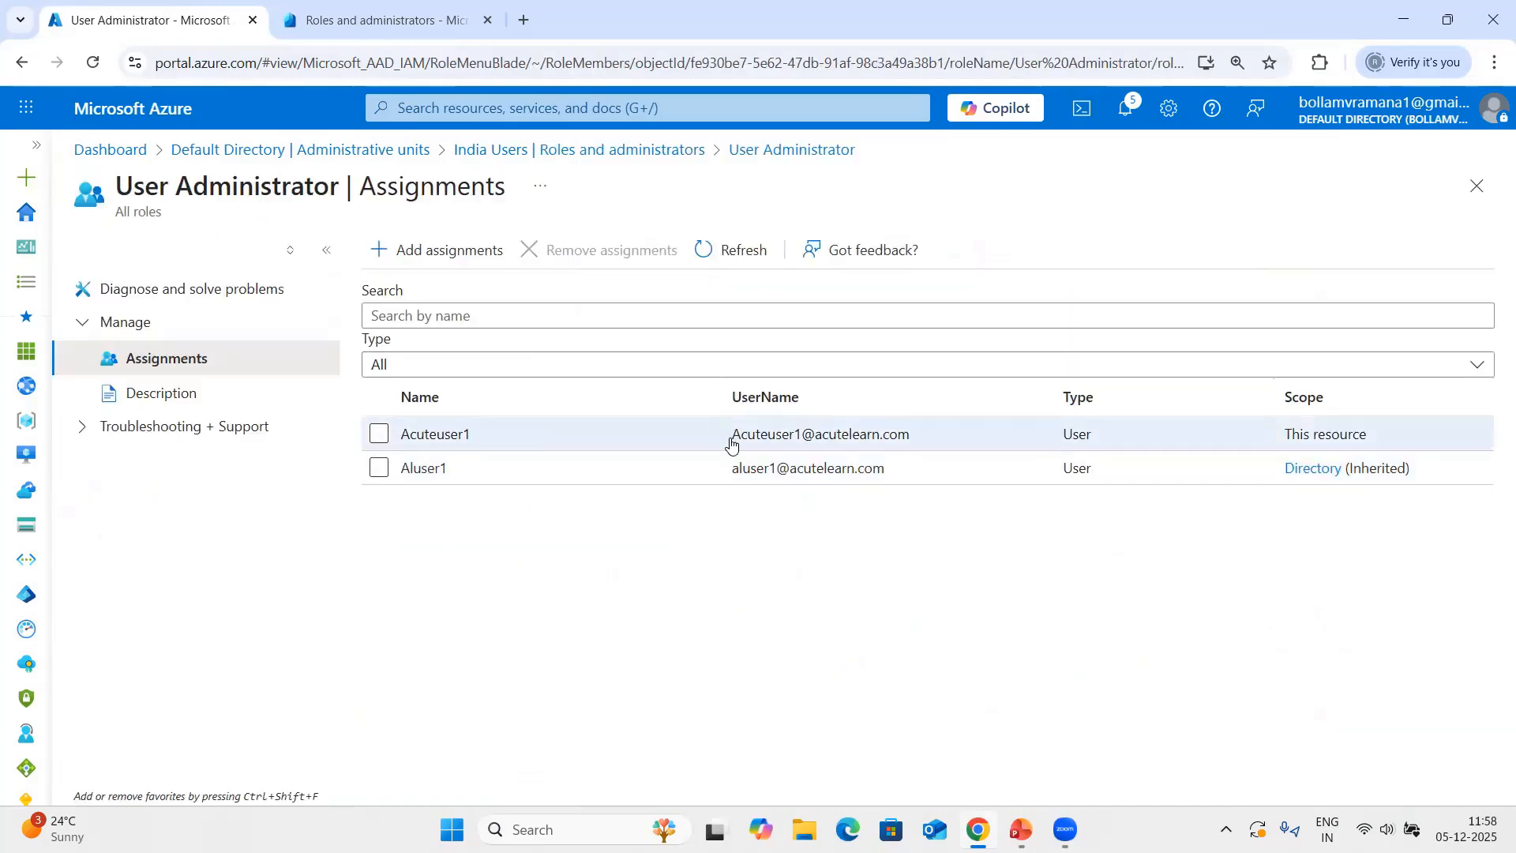
pyautogui.click(1478, 187)
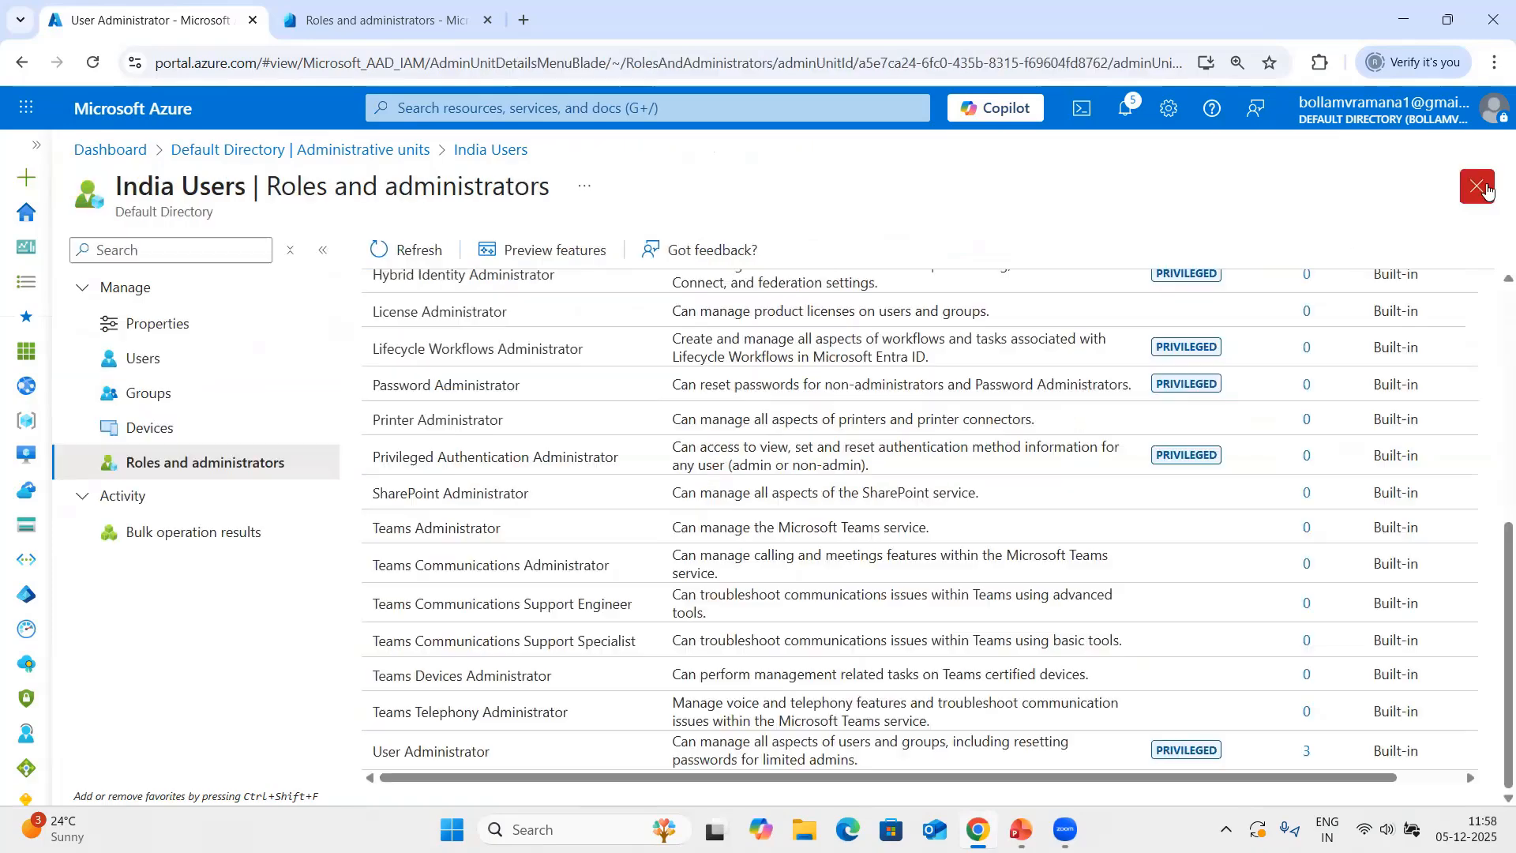
pyautogui.click(1485, 188)
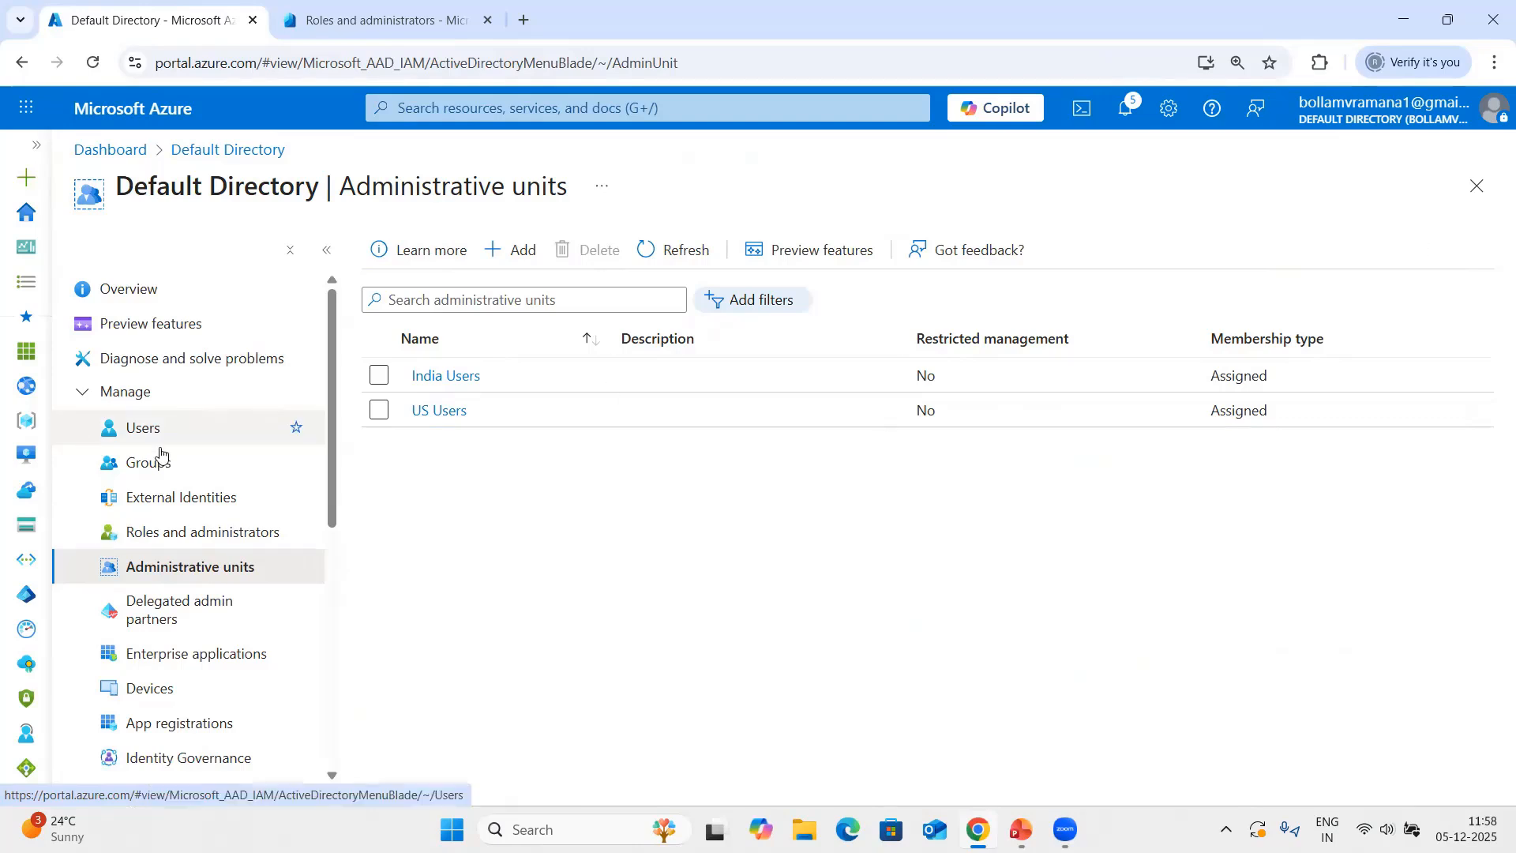
pyautogui.click(292, 532)
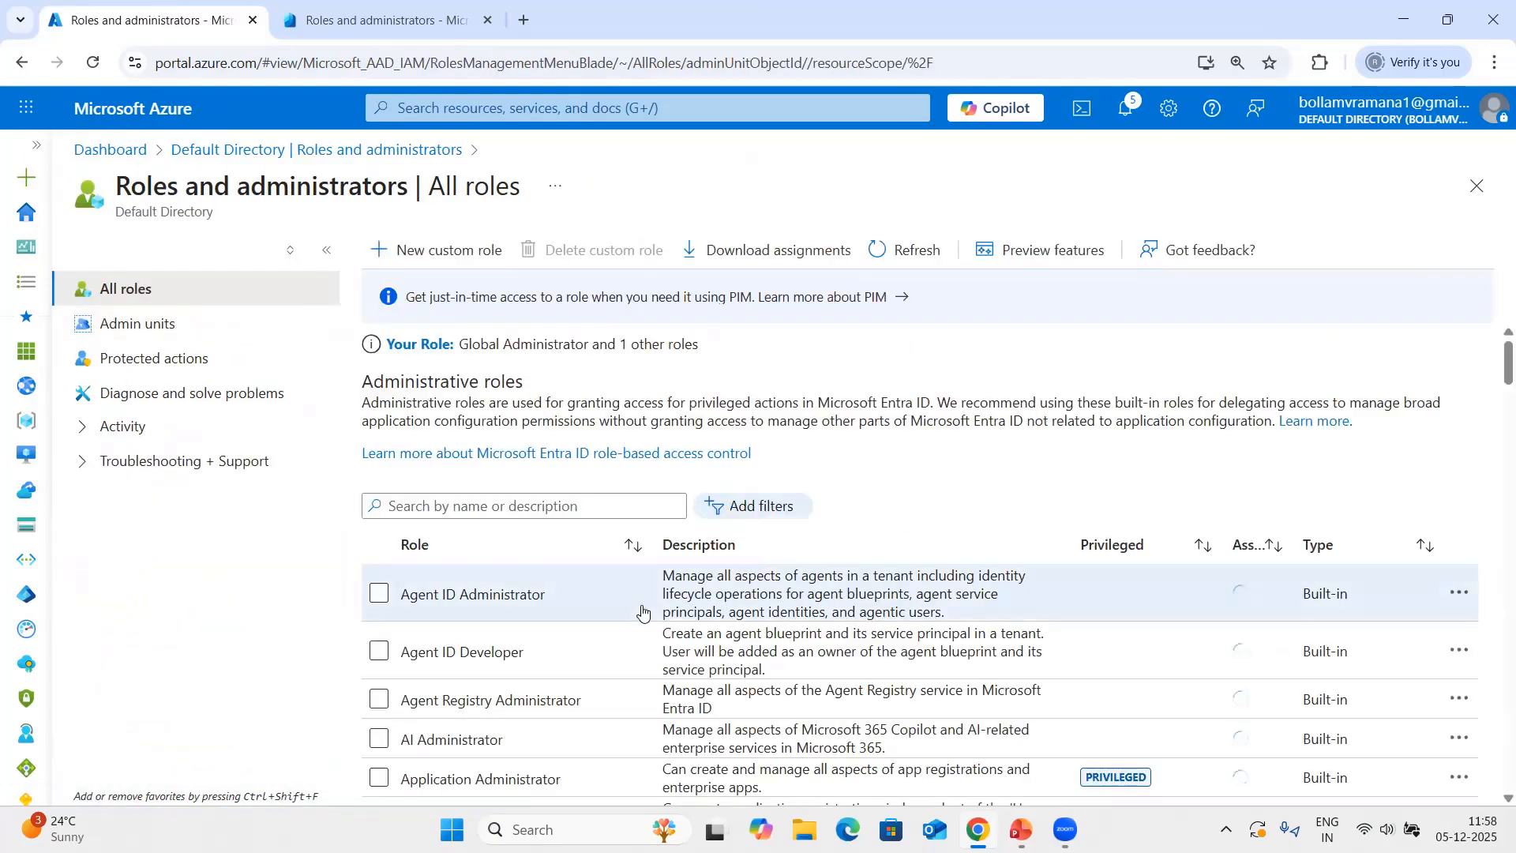
pyautogui.scroll(-6, 632, 584)
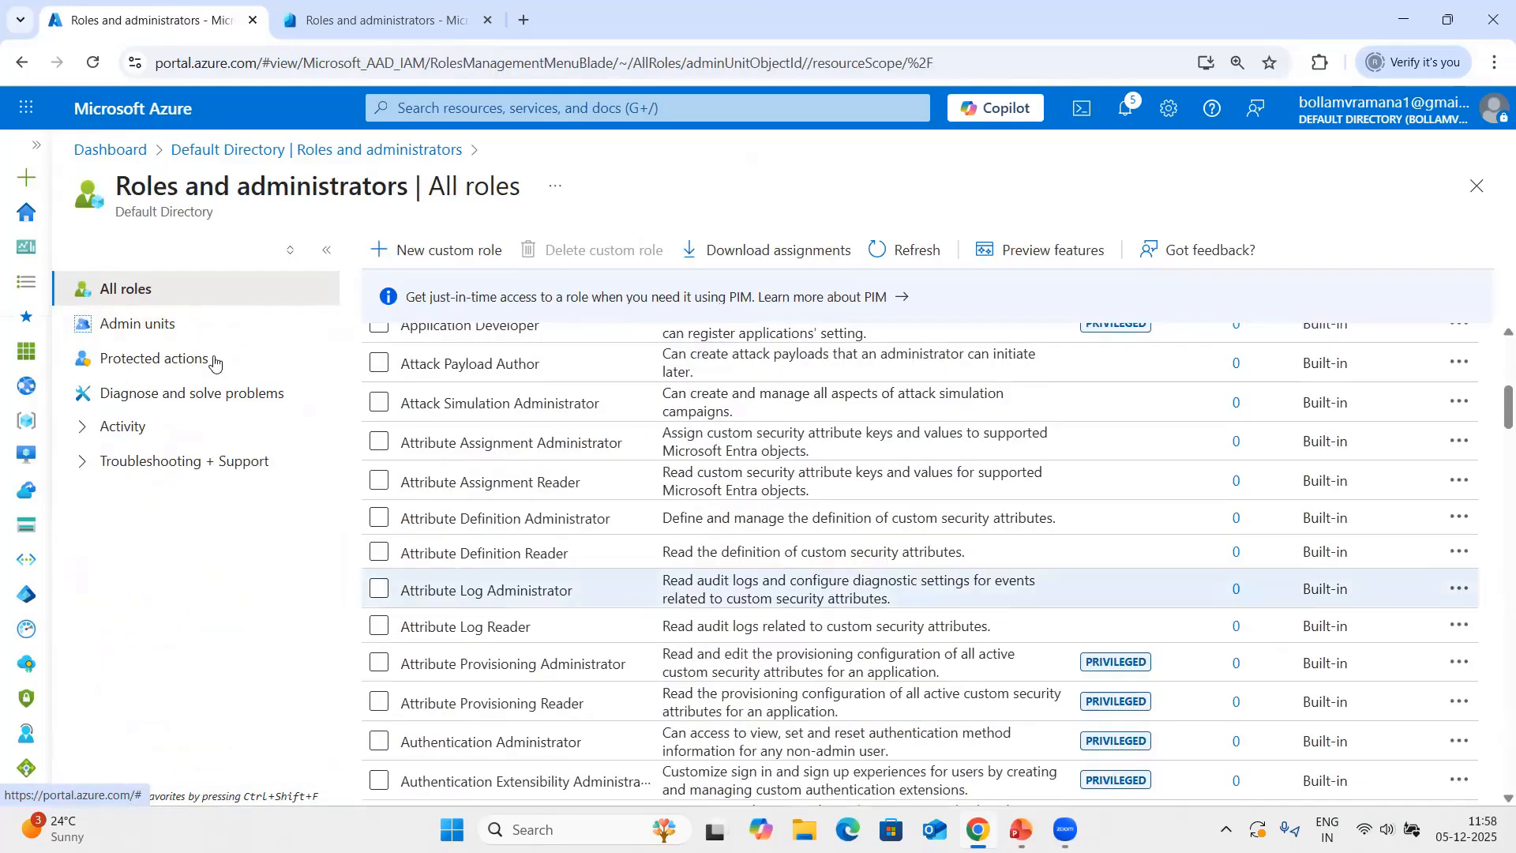
pyautogui.click(1475, 185)
pyautogui.click(156, 428)
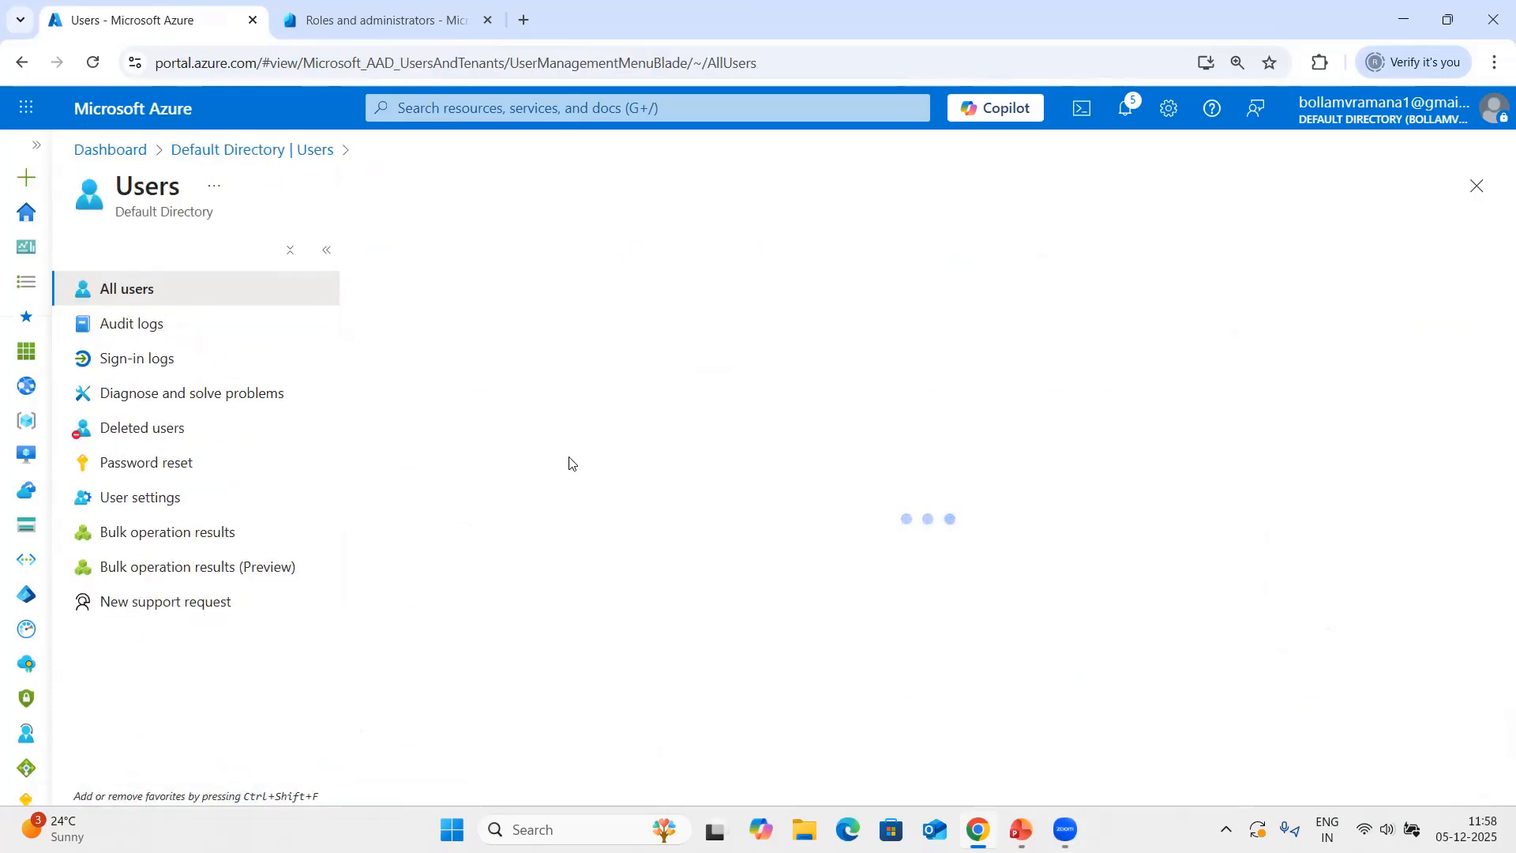
pyautogui.click(419, 250)
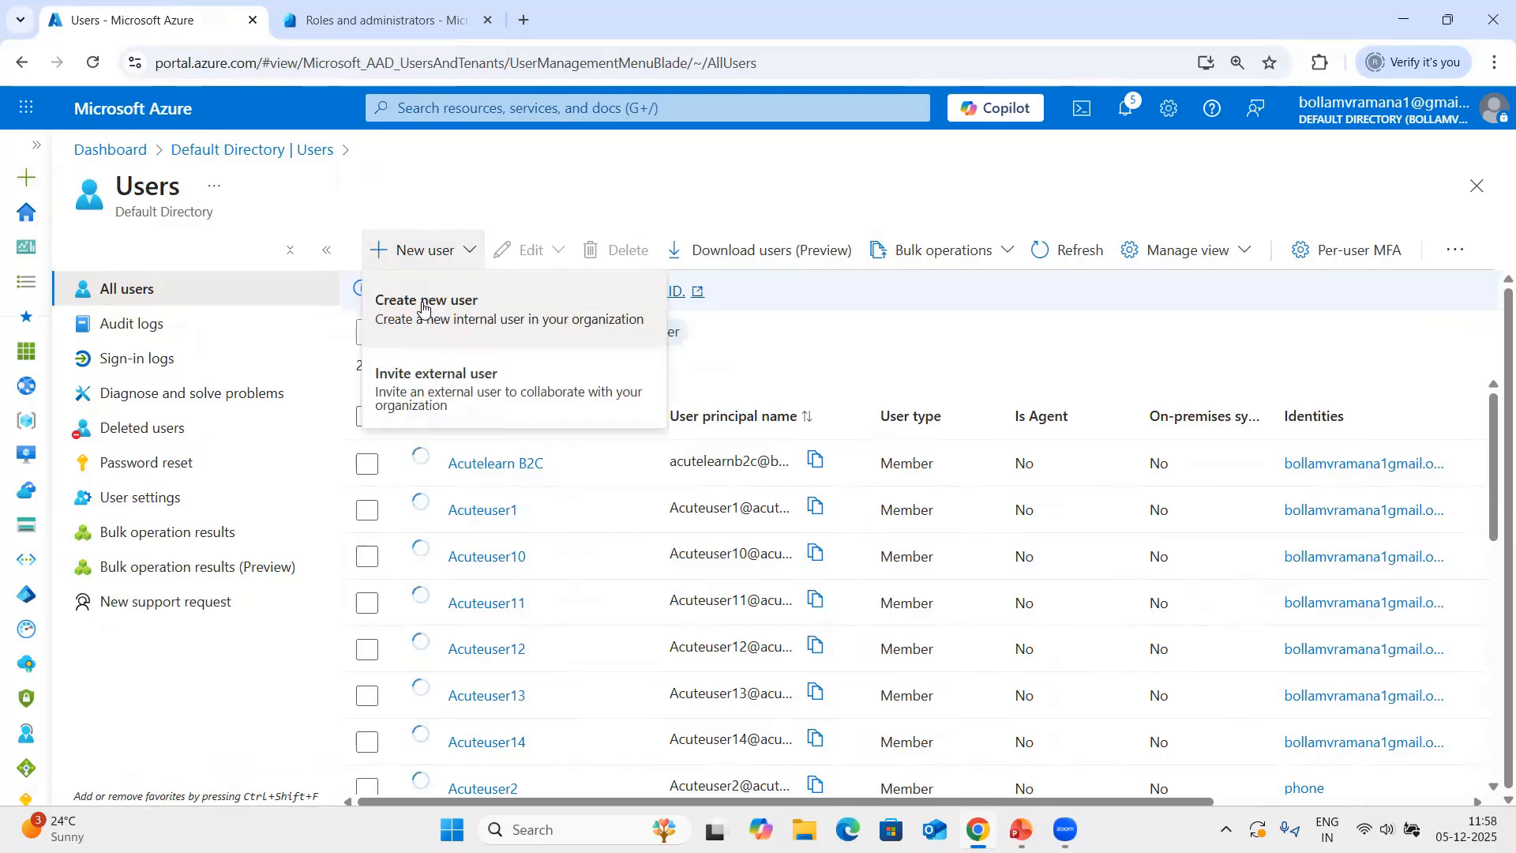
pyautogui.click(430, 306)
pyautogui.click(377, 412)
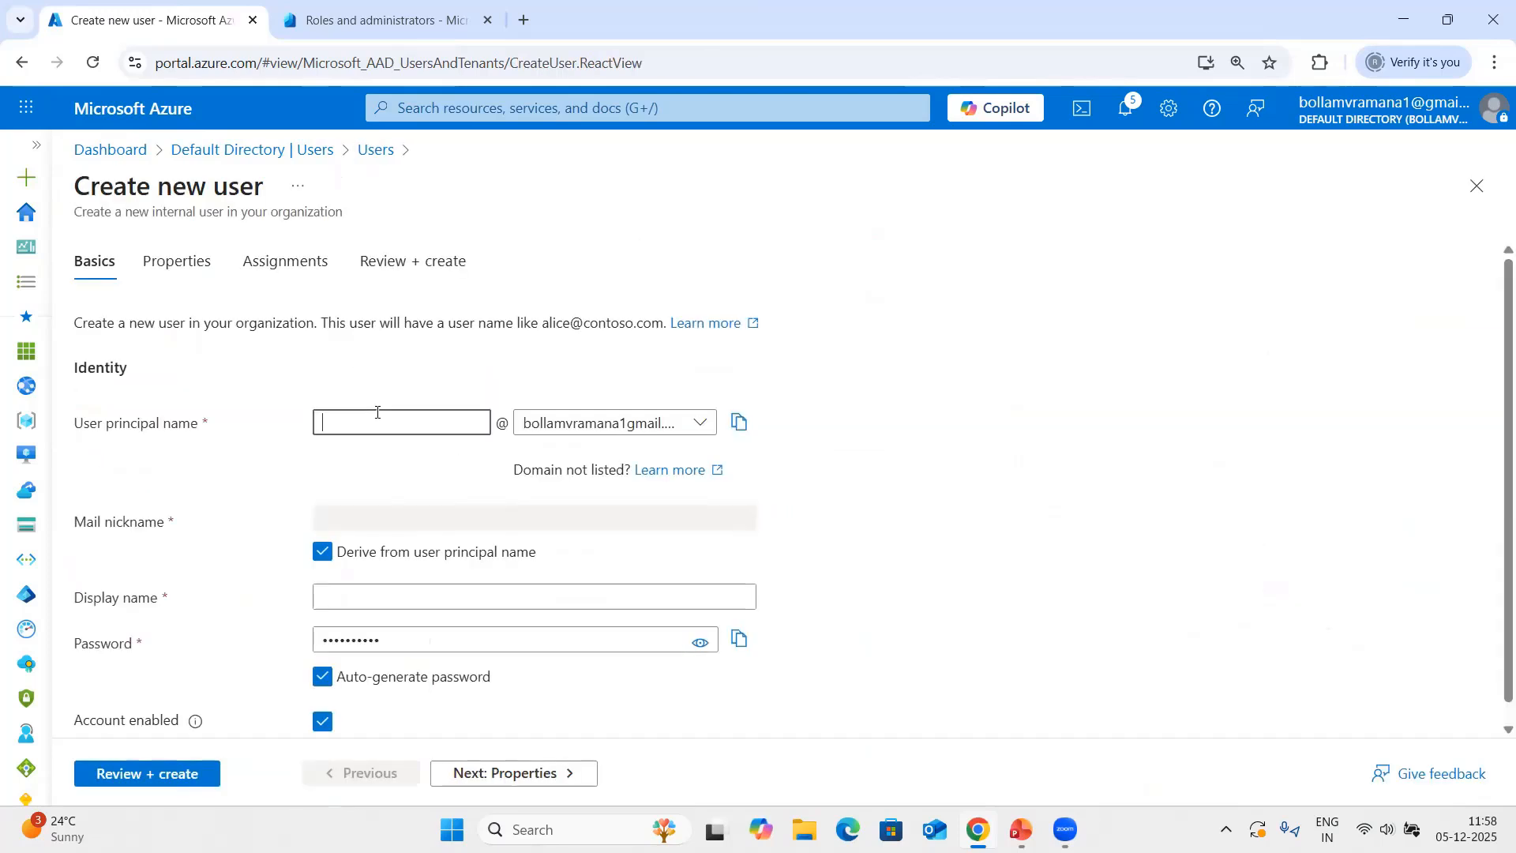
pyautogui.click(600, 423)
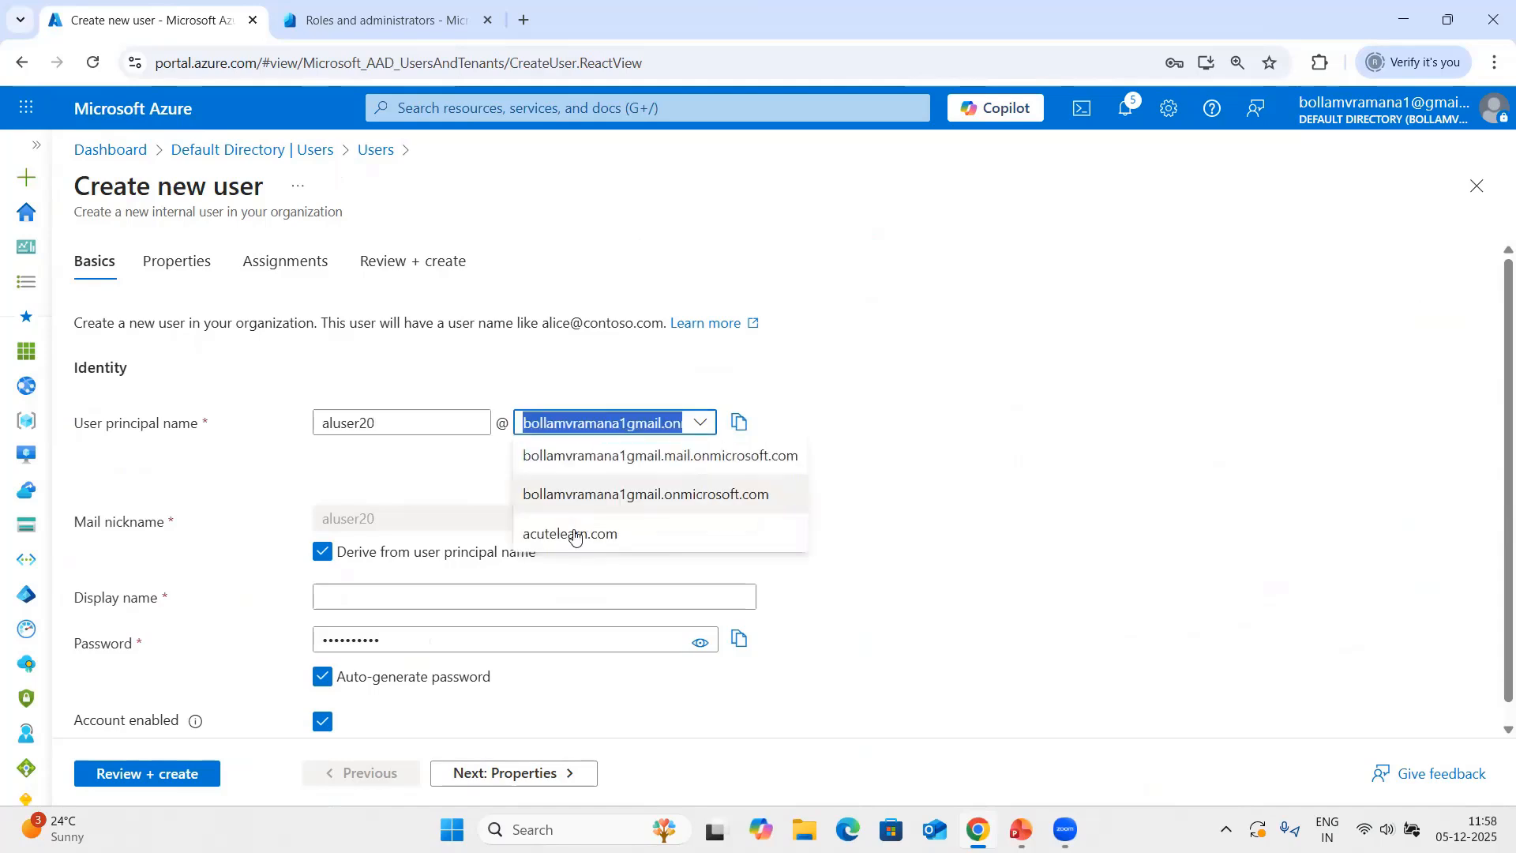
pyautogui.click(575, 532)
pyautogui.click(428, 598)
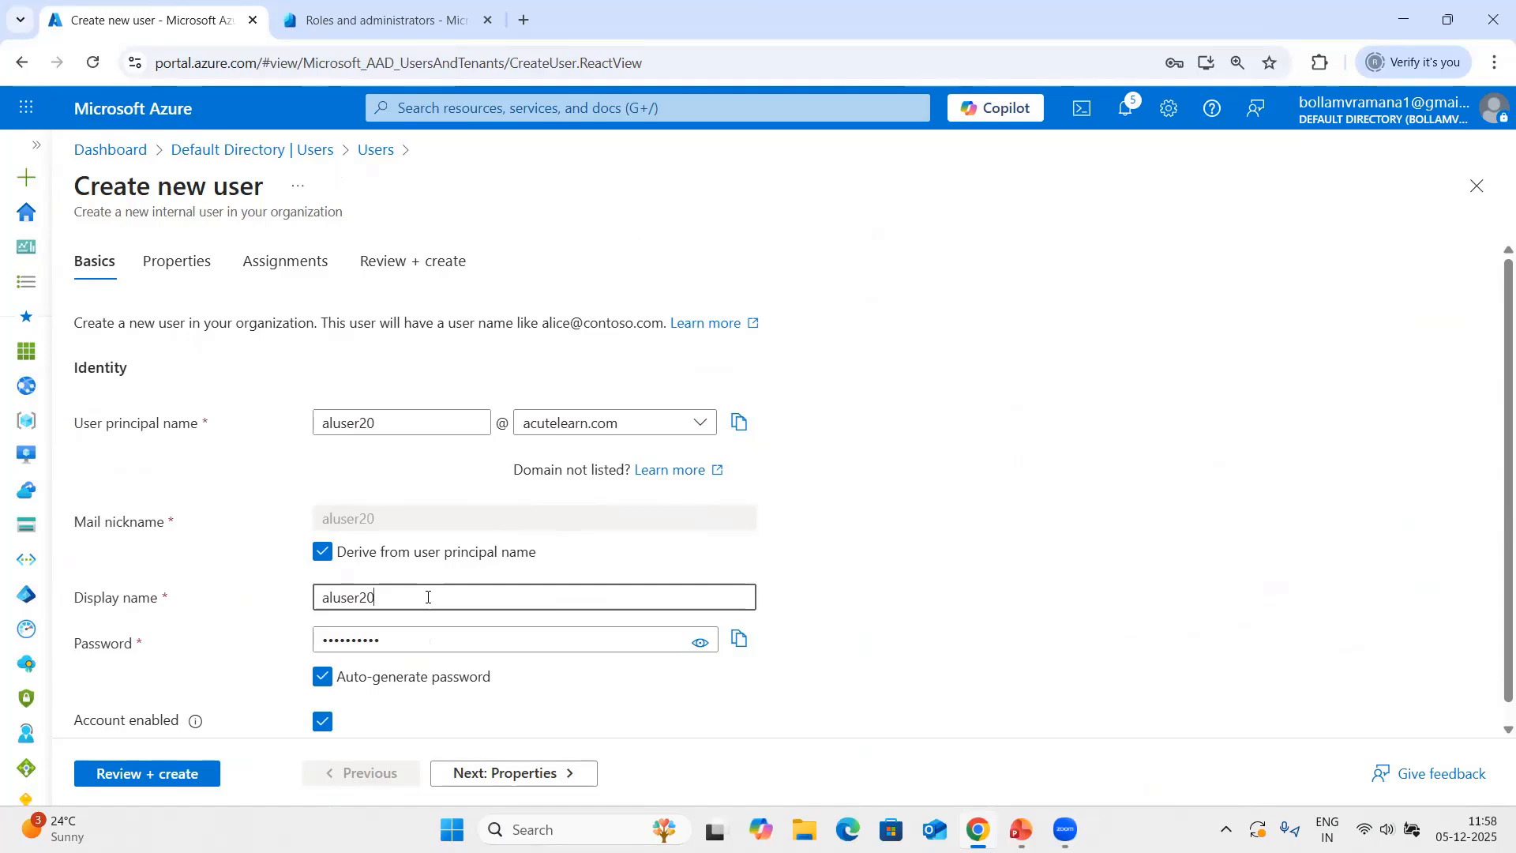
# Leave the new user's properties at their defaults and assign the user to the US Users administrative unit.
pyautogui.scroll(-1, 474, 600)
pyautogui.click(542, 772)
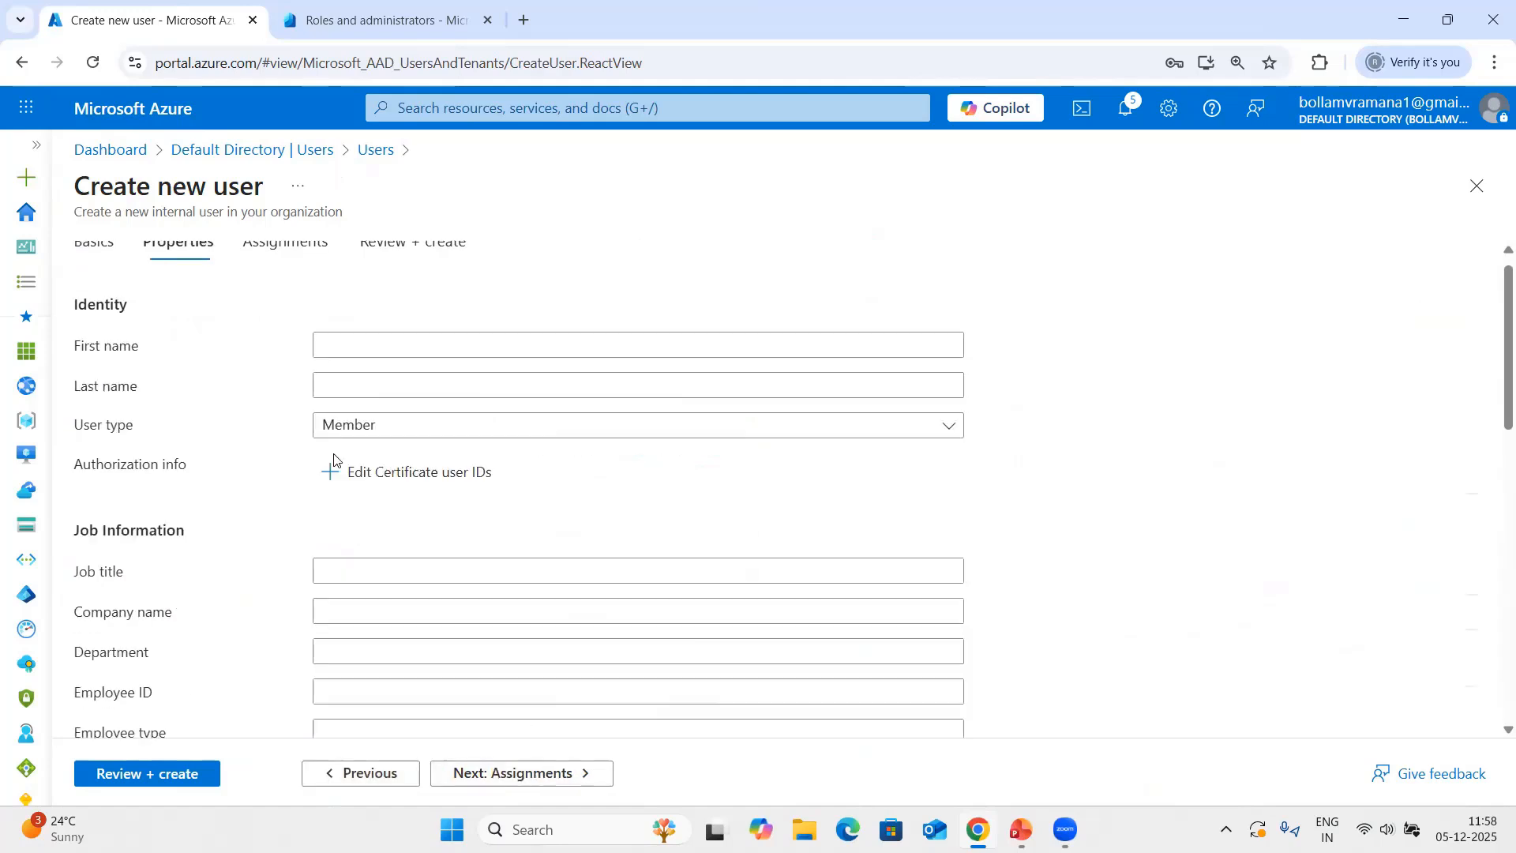
pyautogui.click(504, 772)
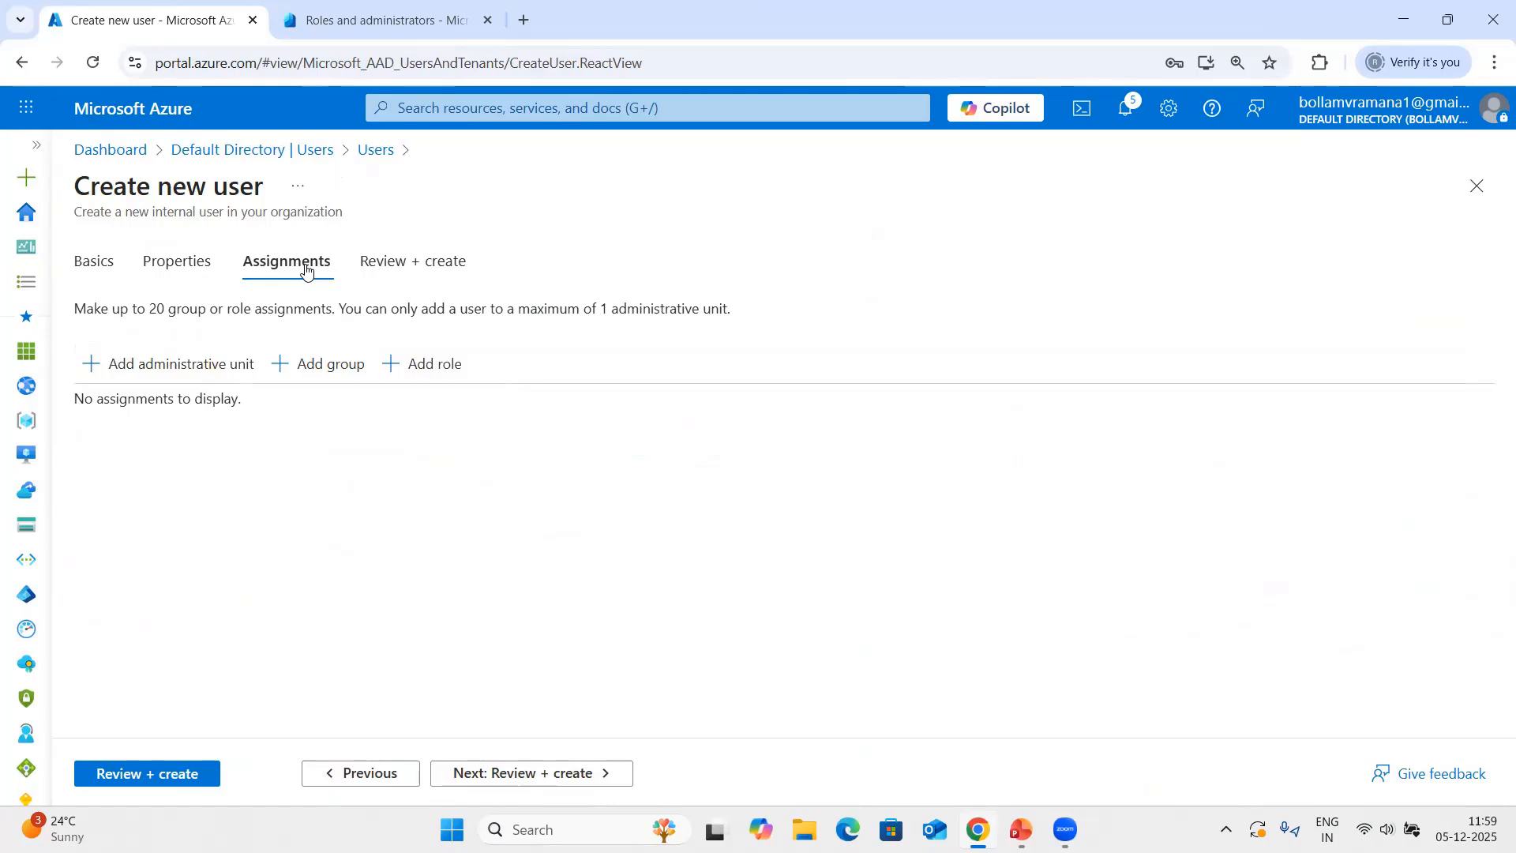
pyautogui.click(192, 364)
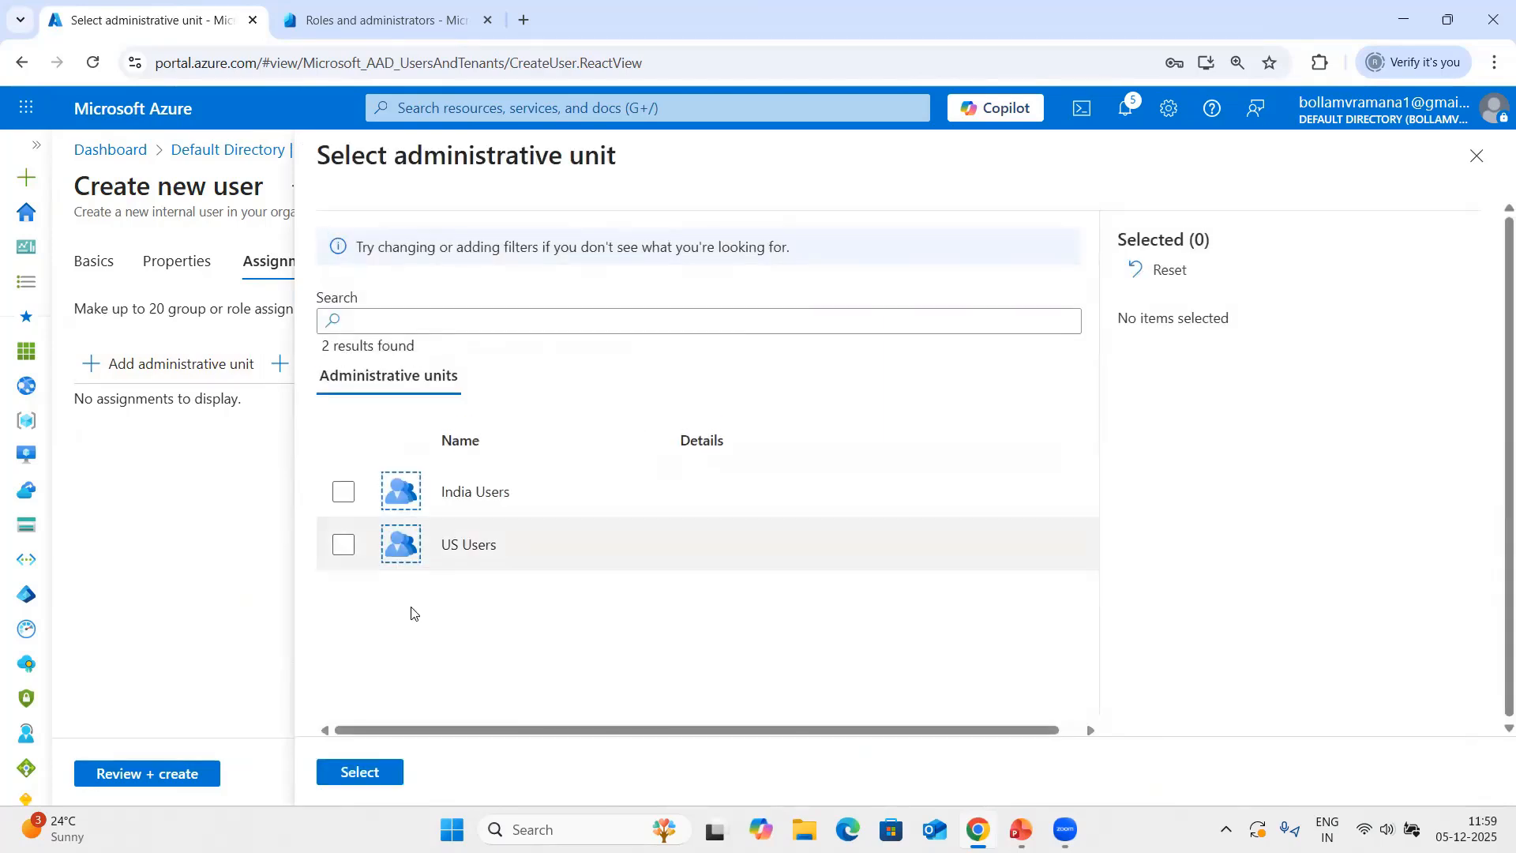
pyautogui.click(355, 568)
pyautogui.click(340, 566)
pyautogui.click(360, 772)
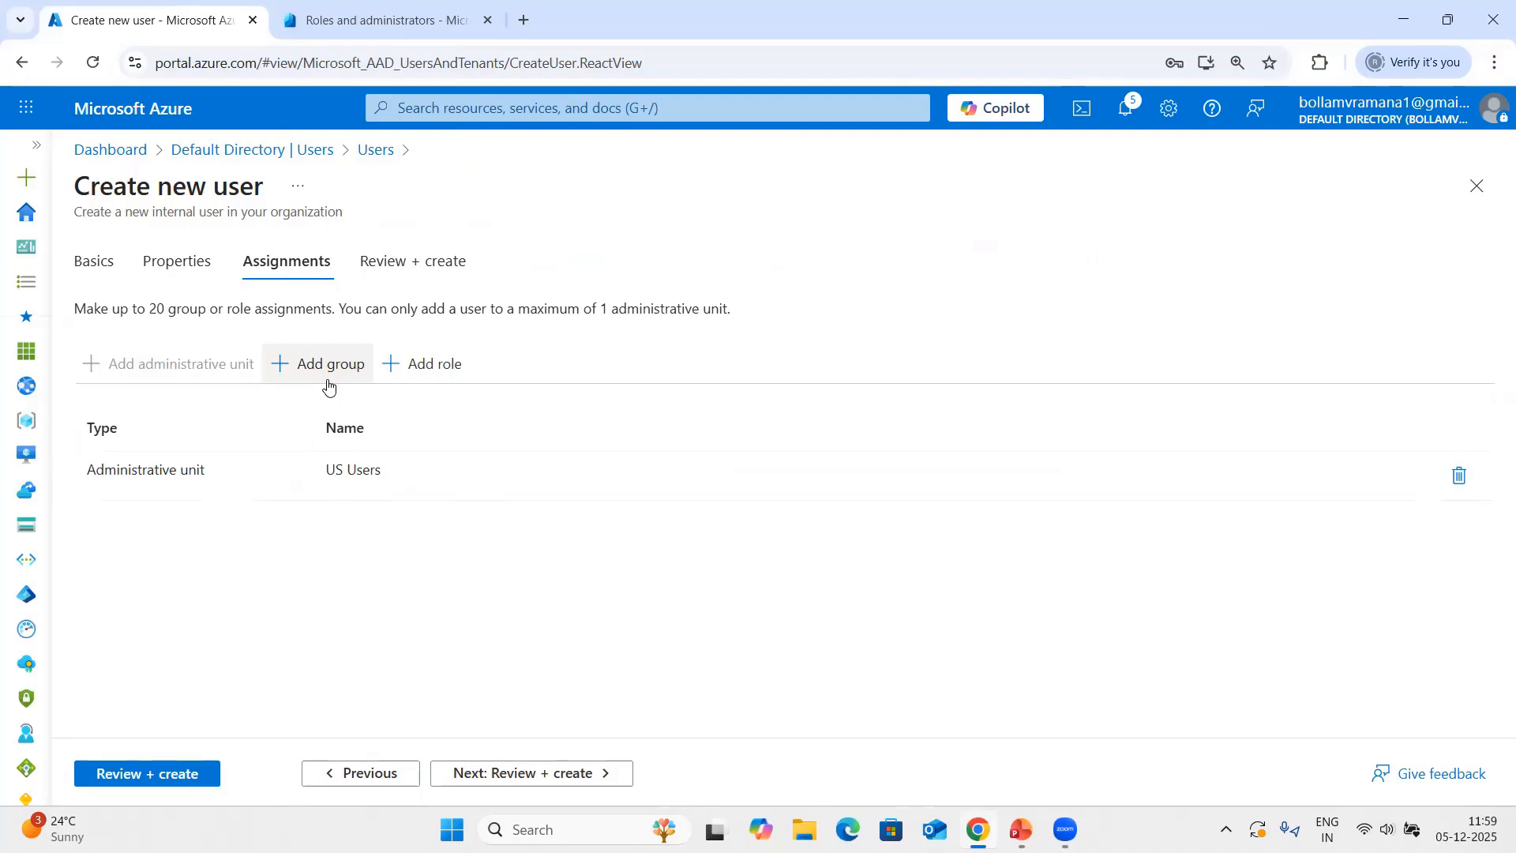
# Add the Application Administrator role to the new user's assignments and create the account.
pyautogui.click(421, 366)
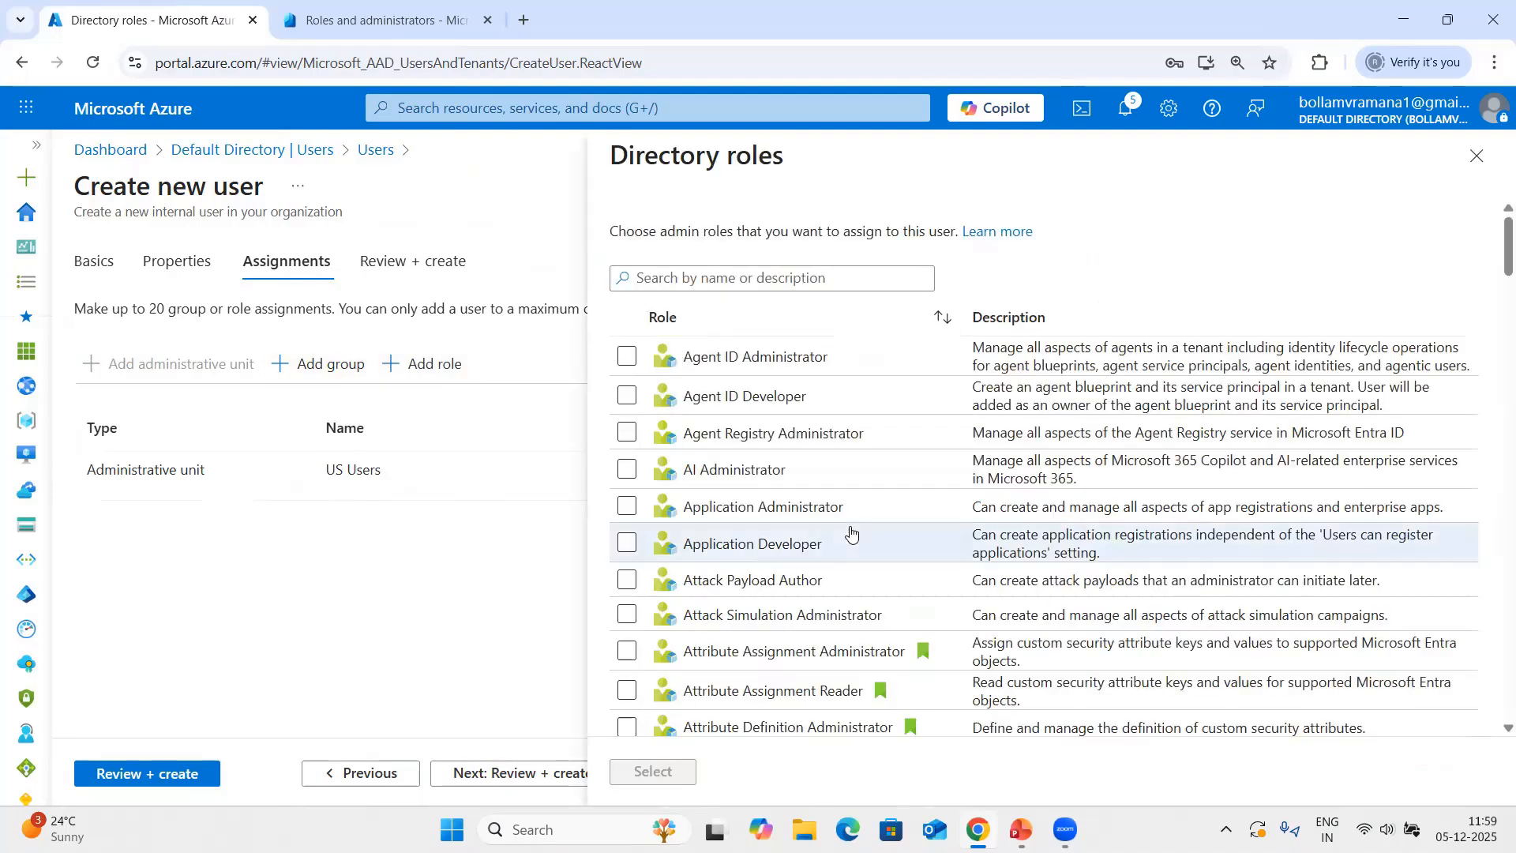
pyautogui.scroll(-5, 850, 532)
pyautogui.scroll(-5, 846, 528)
pyautogui.scroll(8, 846, 534)
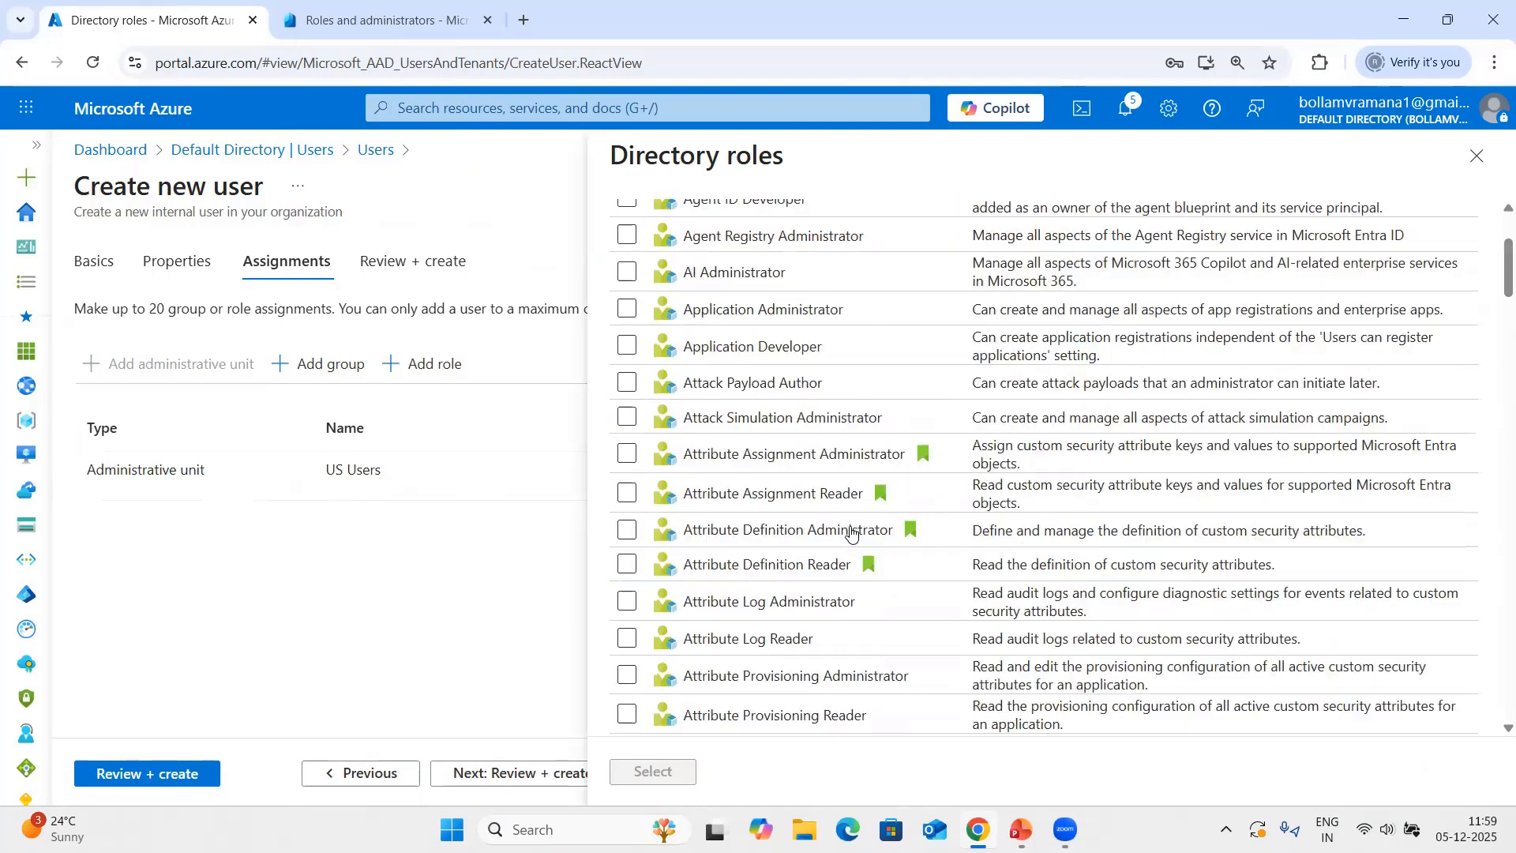
pyautogui.click(627, 308)
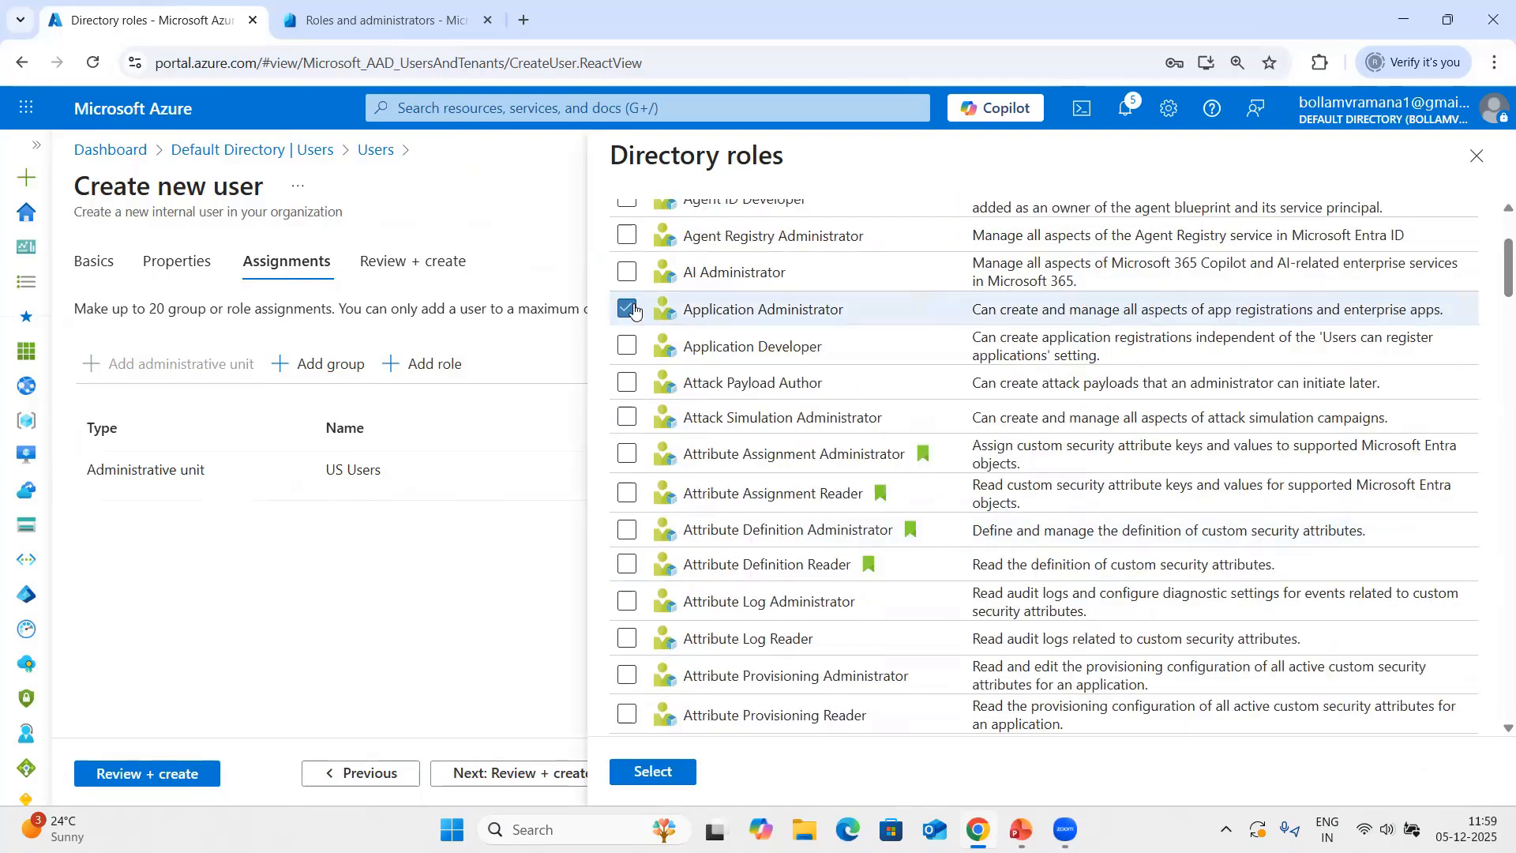
pyautogui.click(652, 772)
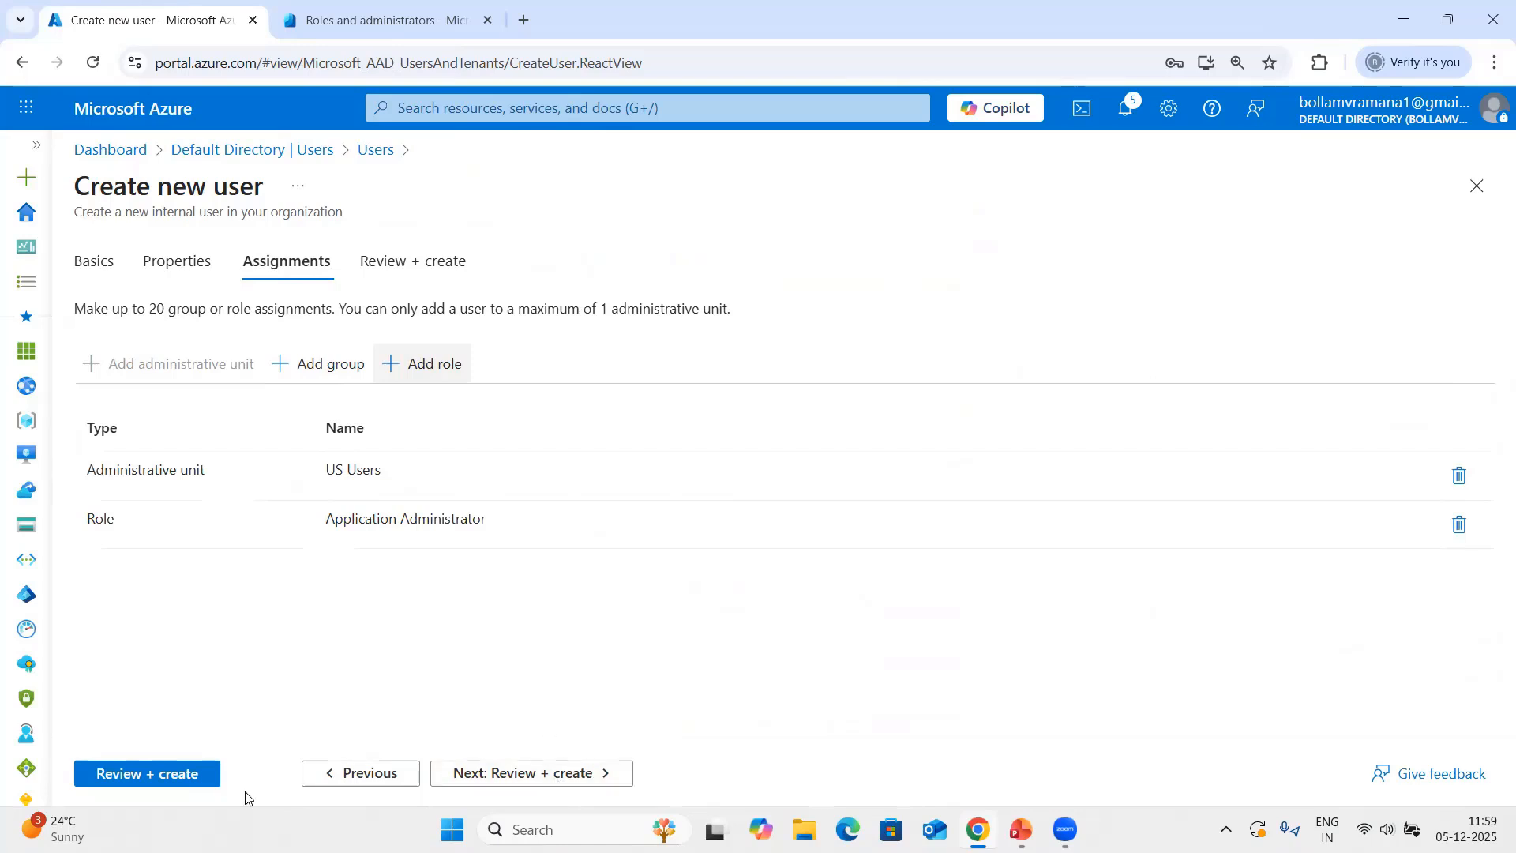
pyautogui.click(171, 783)
pyautogui.click(115, 774)
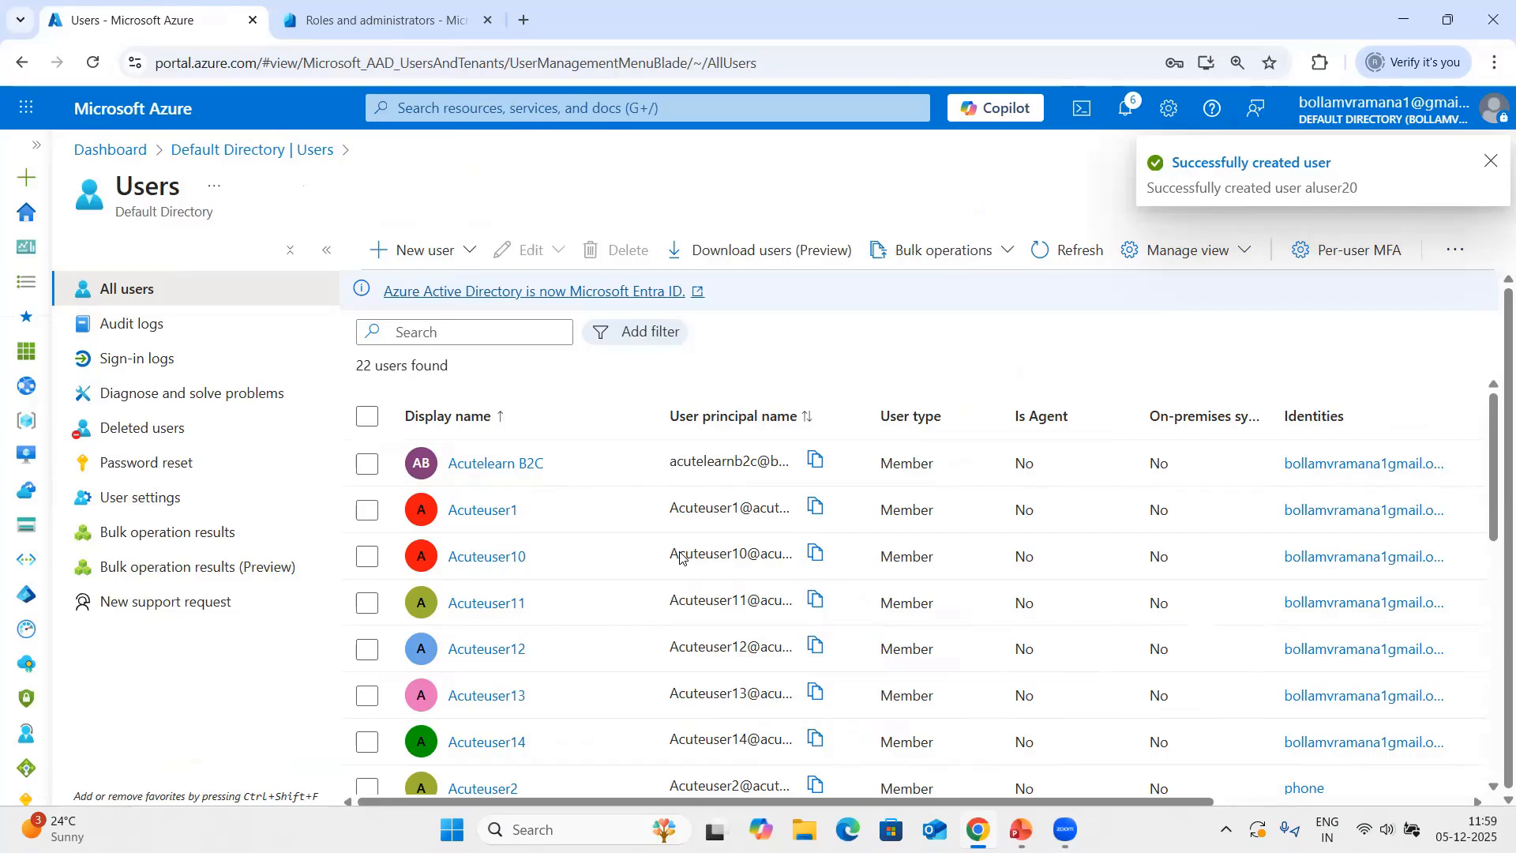
# Assign the Groups Administrator directory role to Acuteuser11 from the user's assigned roles.
pyautogui.click(487, 605)
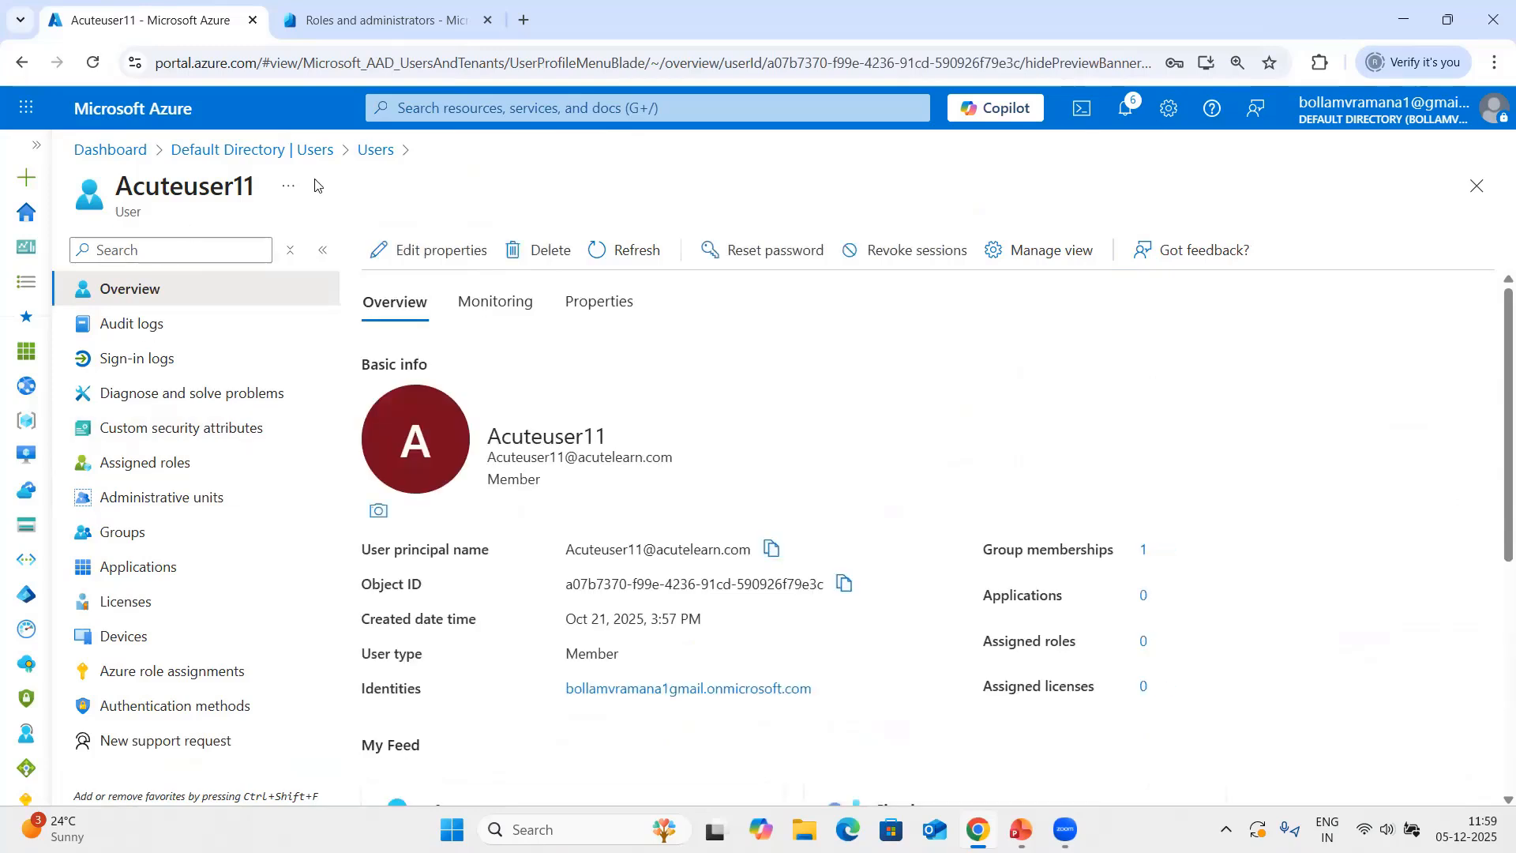
pyautogui.click(121, 467)
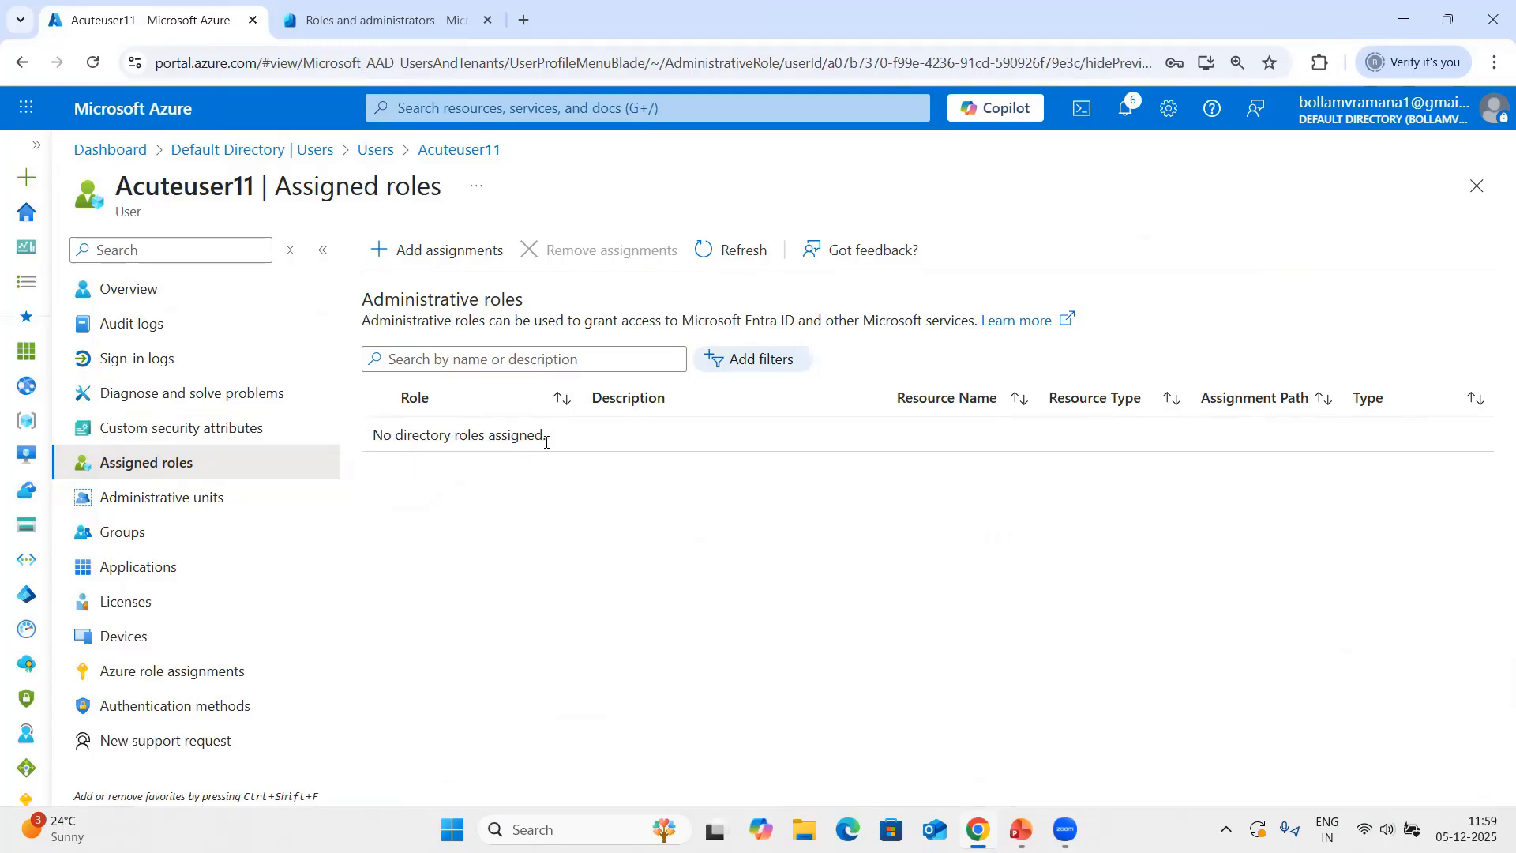
pyautogui.click(414, 251)
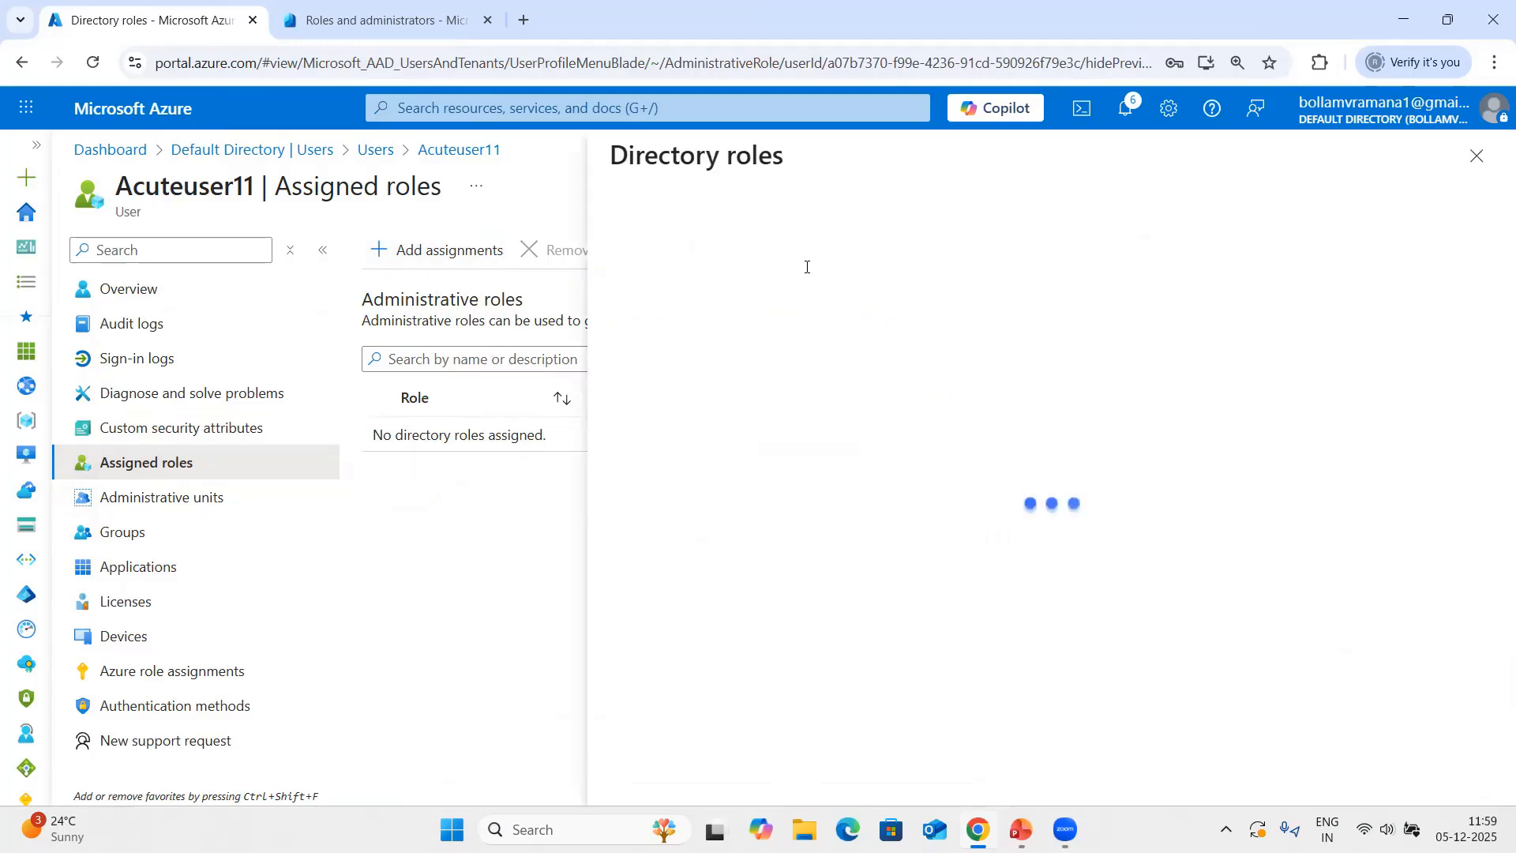
pyautogui.scroll(-3, 825, 430)
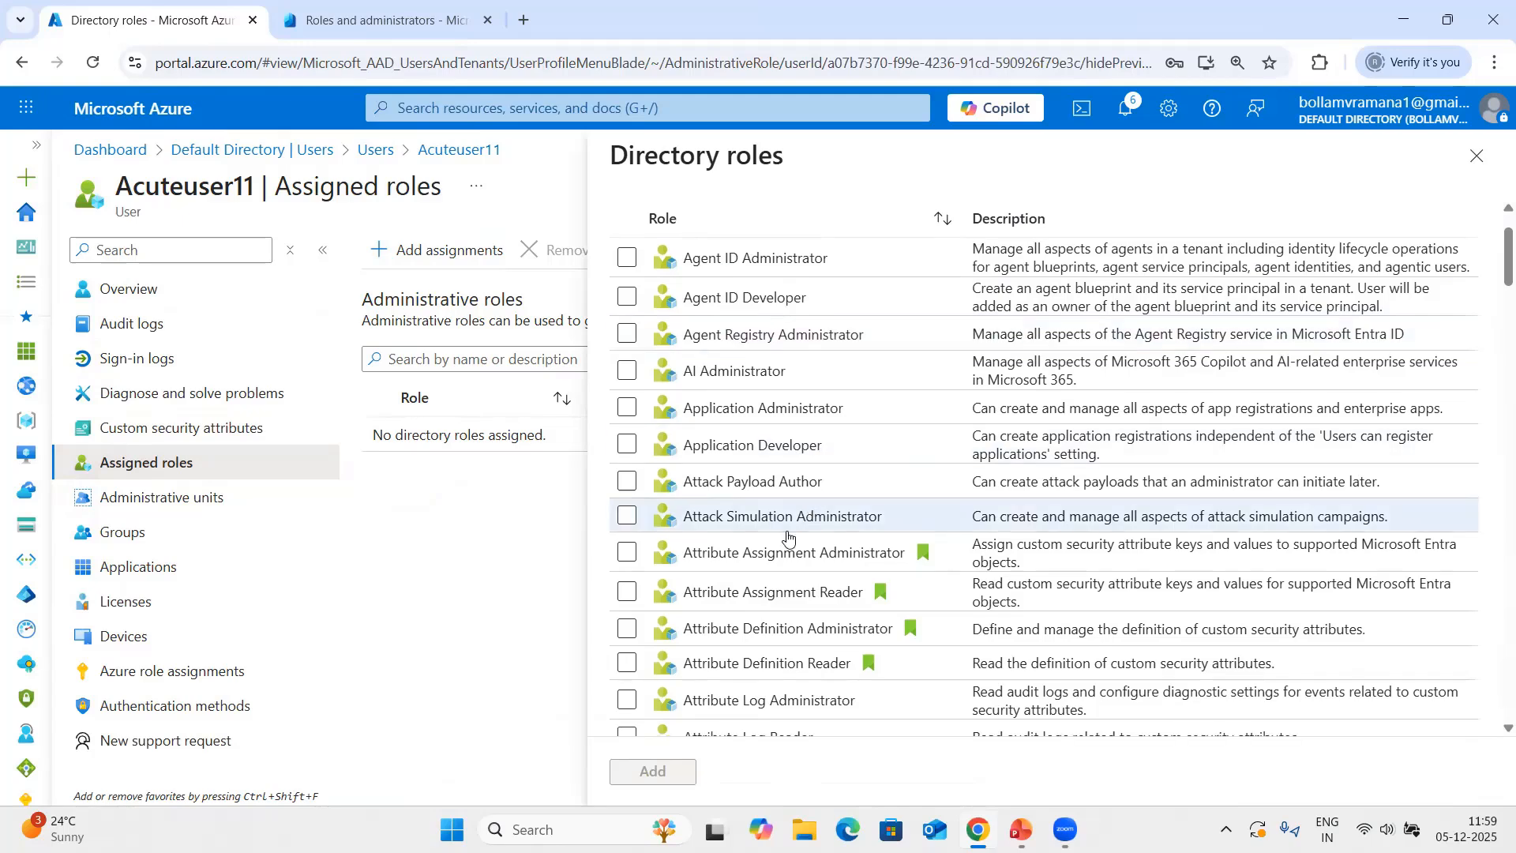
pyautogui.scroll(-4, 770, 557)
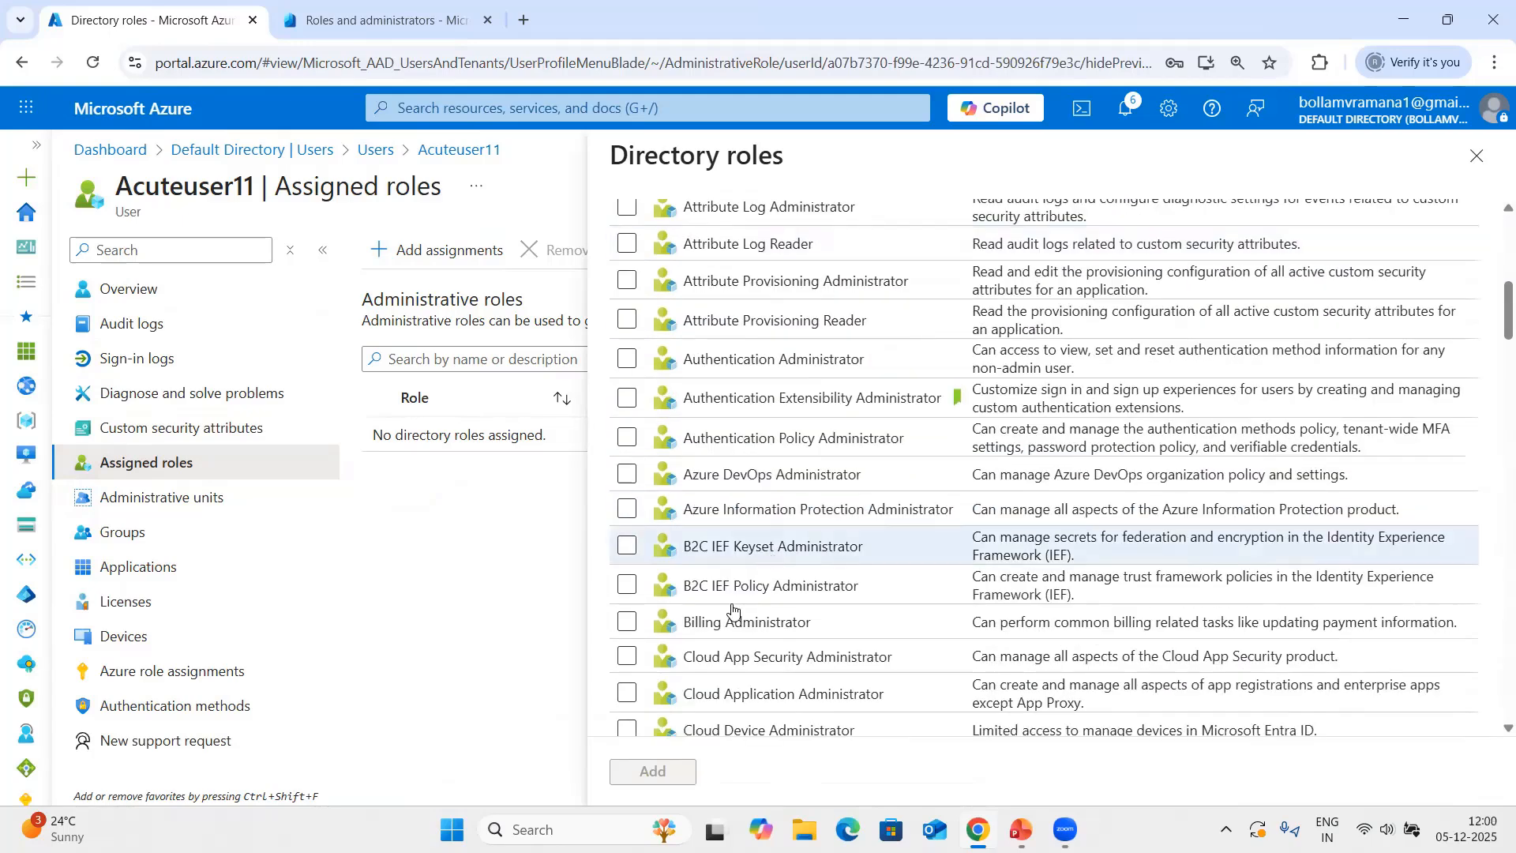
pyautogui.scroll(-6, 723, 513)
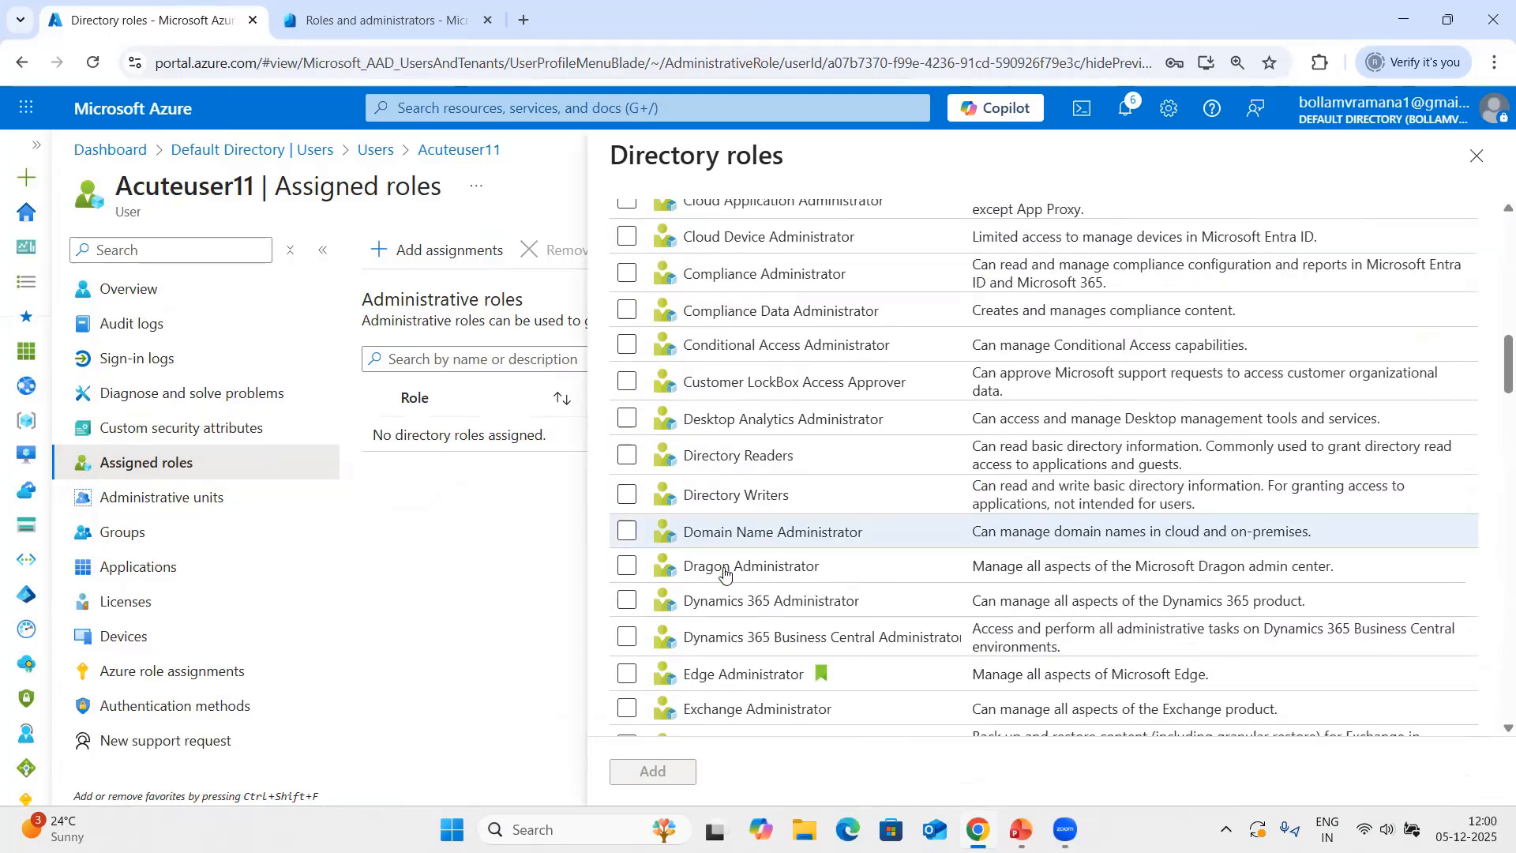
pyautogui.scroll(-11, 724, 582)
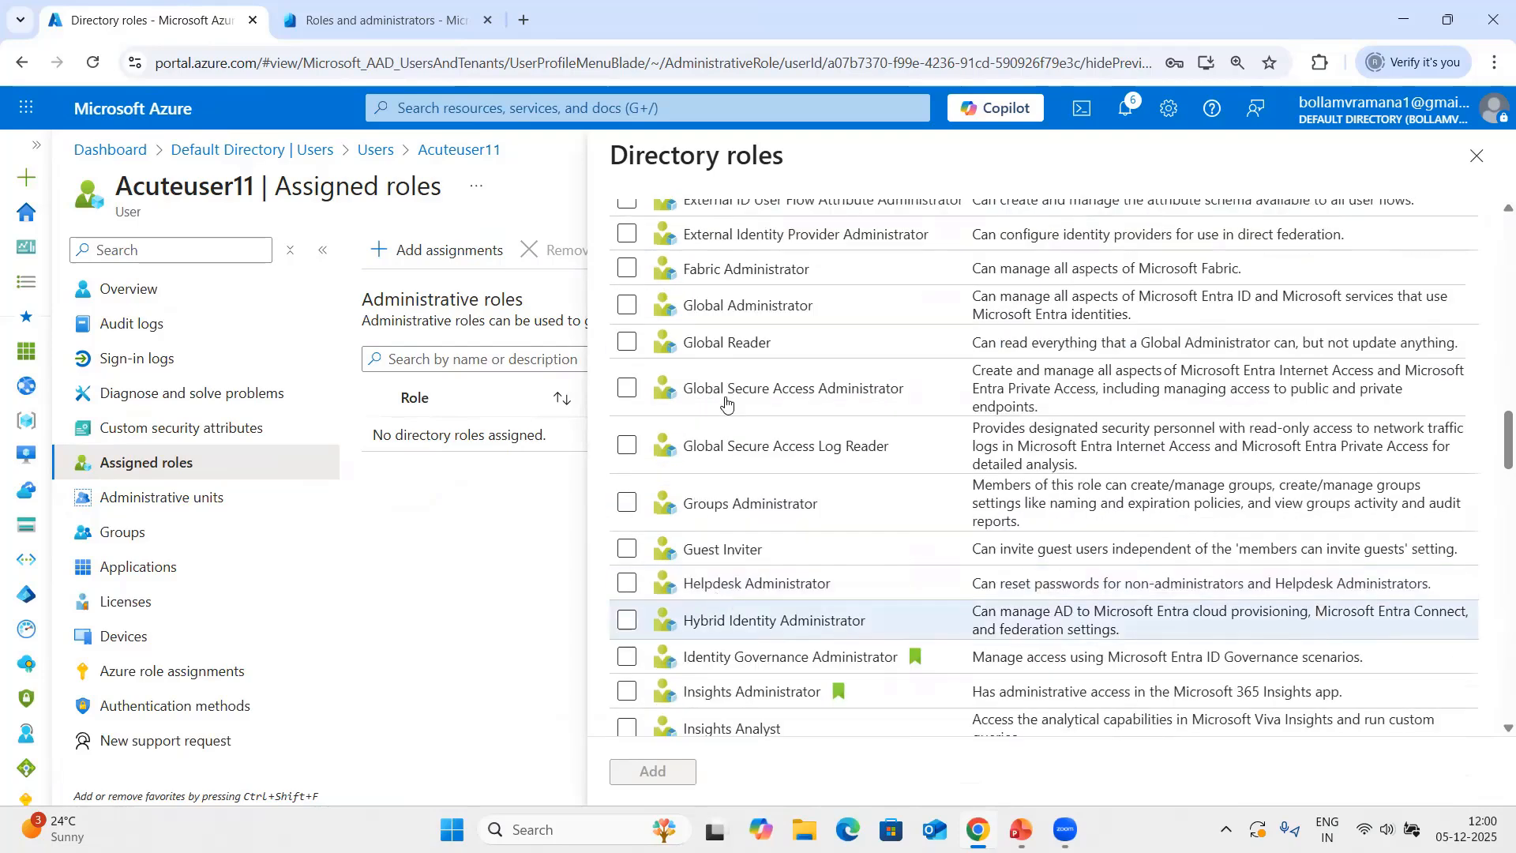
pyautogui.click(626, 503)
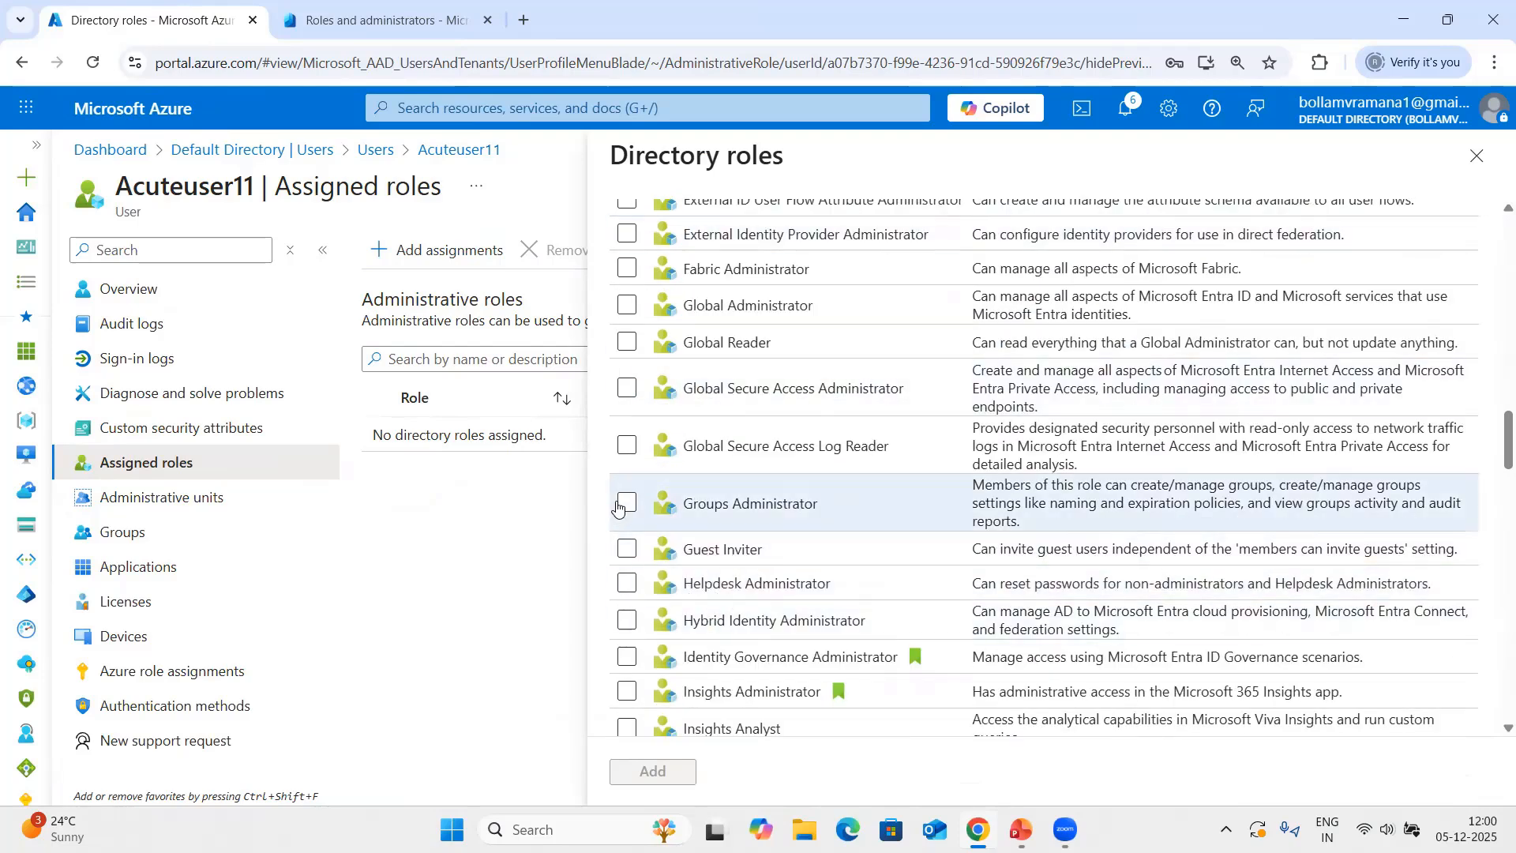
pyautogui.click(653, 771)
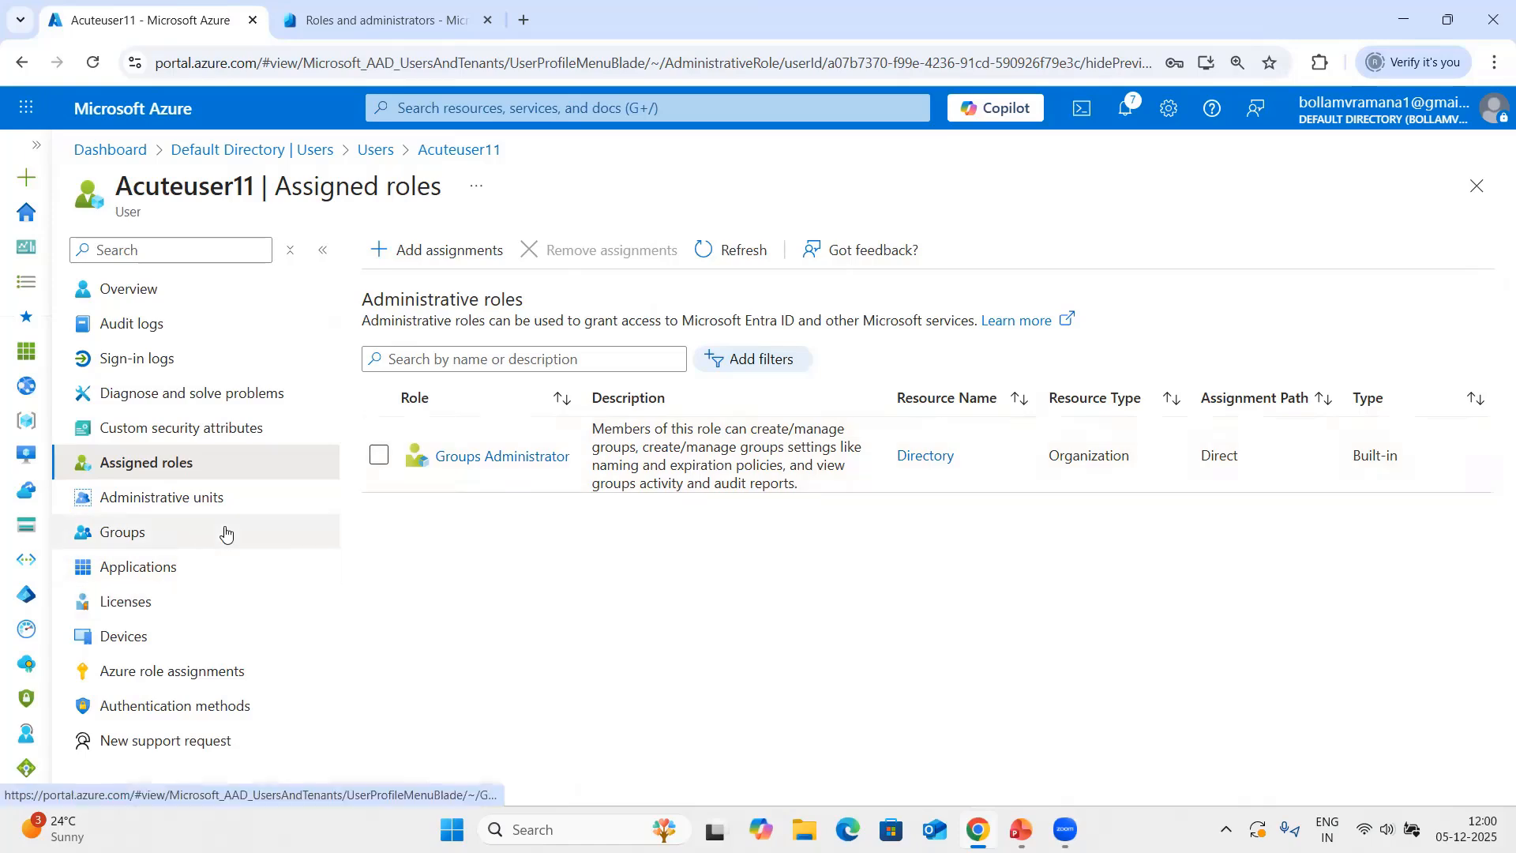
# Search the directory's roles for "group" and open the Groups Administrator role's assignments.
pyautogui.click(383, 161)
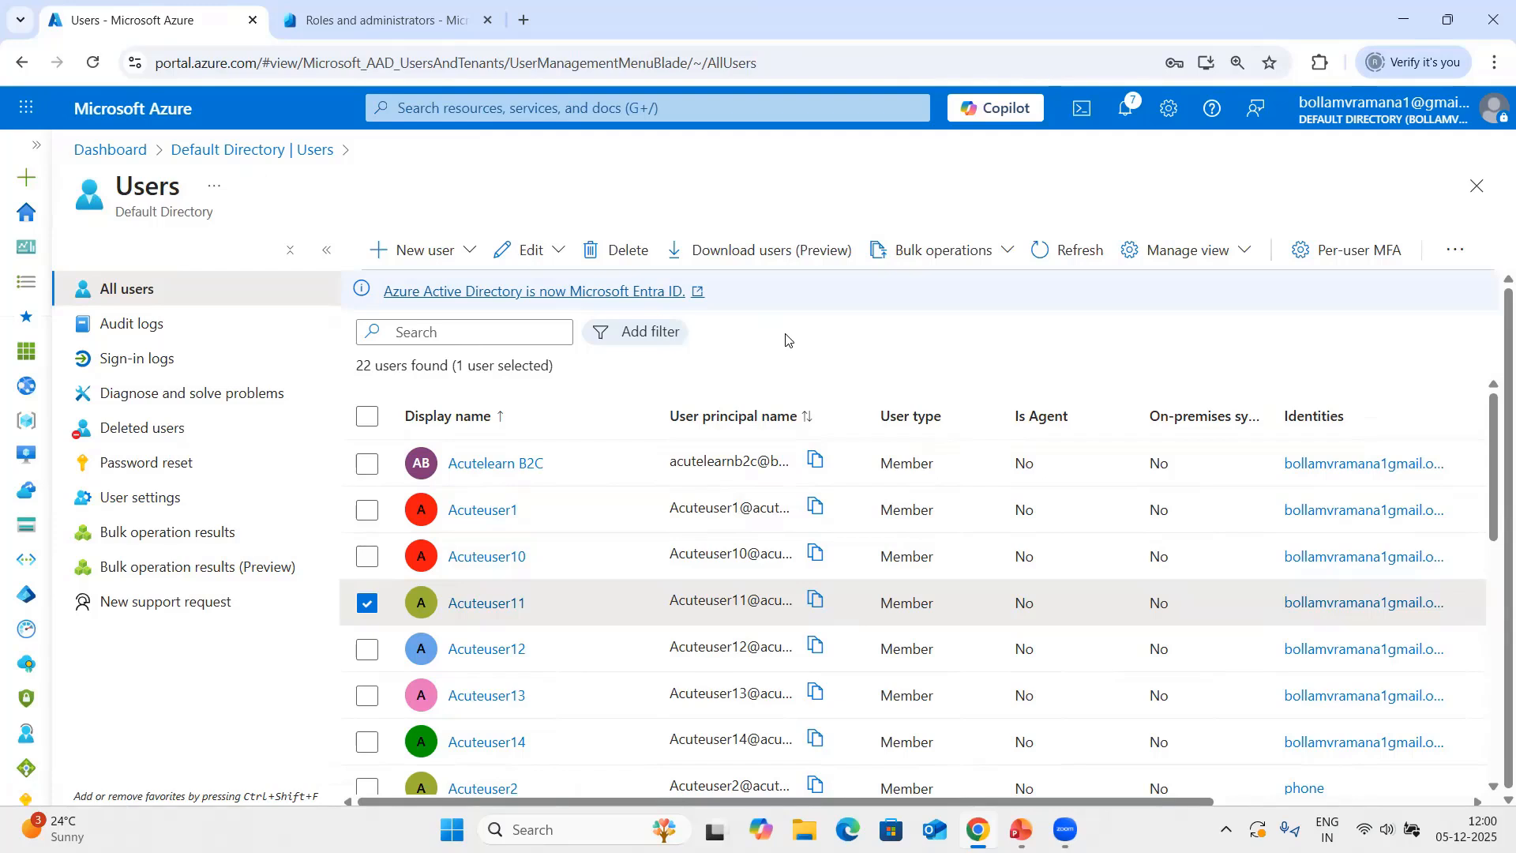
pyautogui.click(270, 152)
pyautogui.click(169, 534)
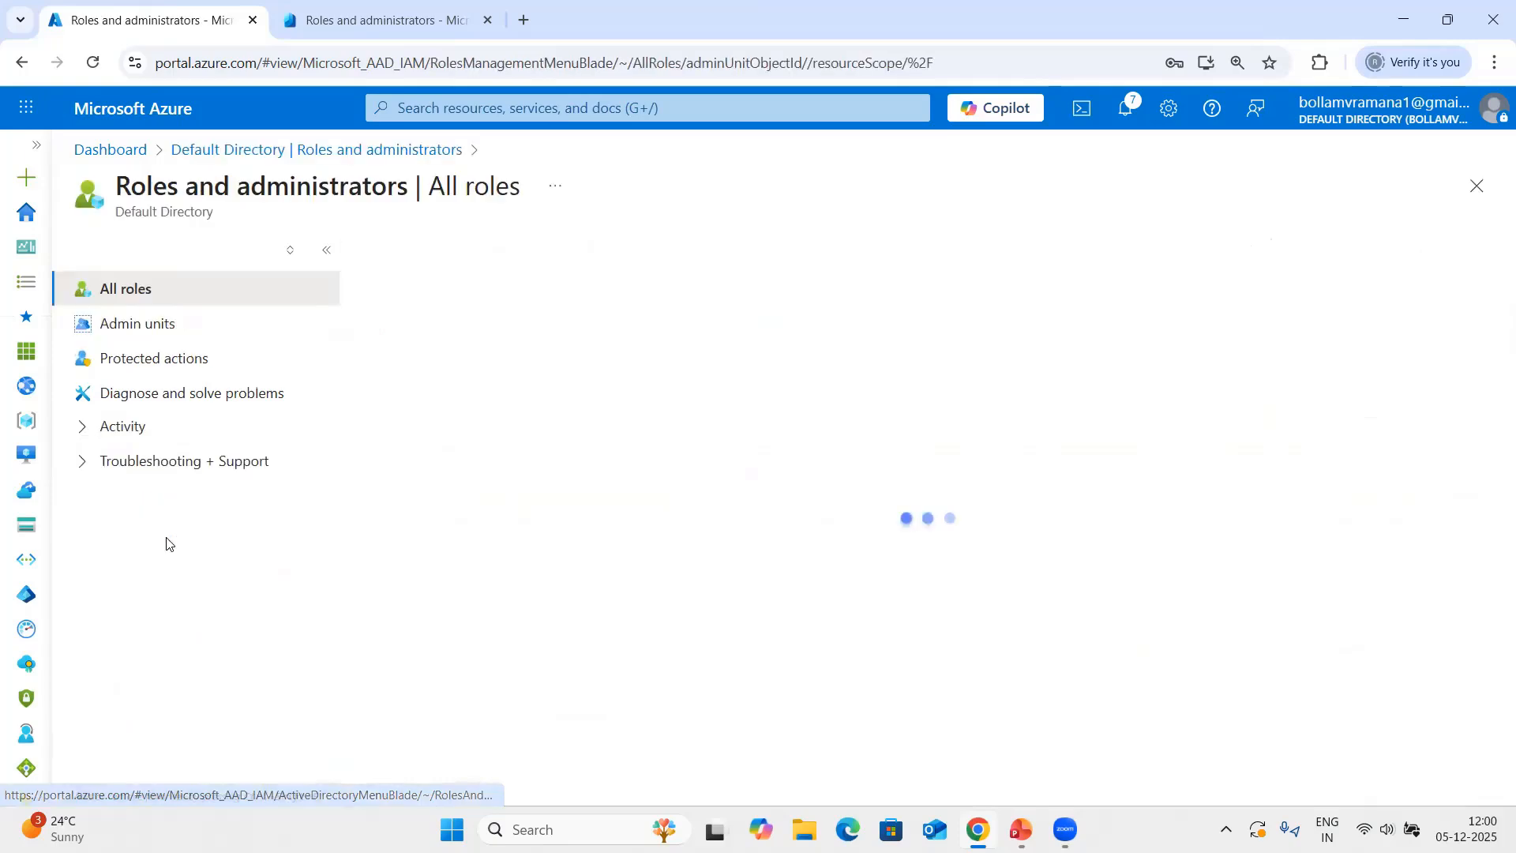
pyautogui.click(538, 509)
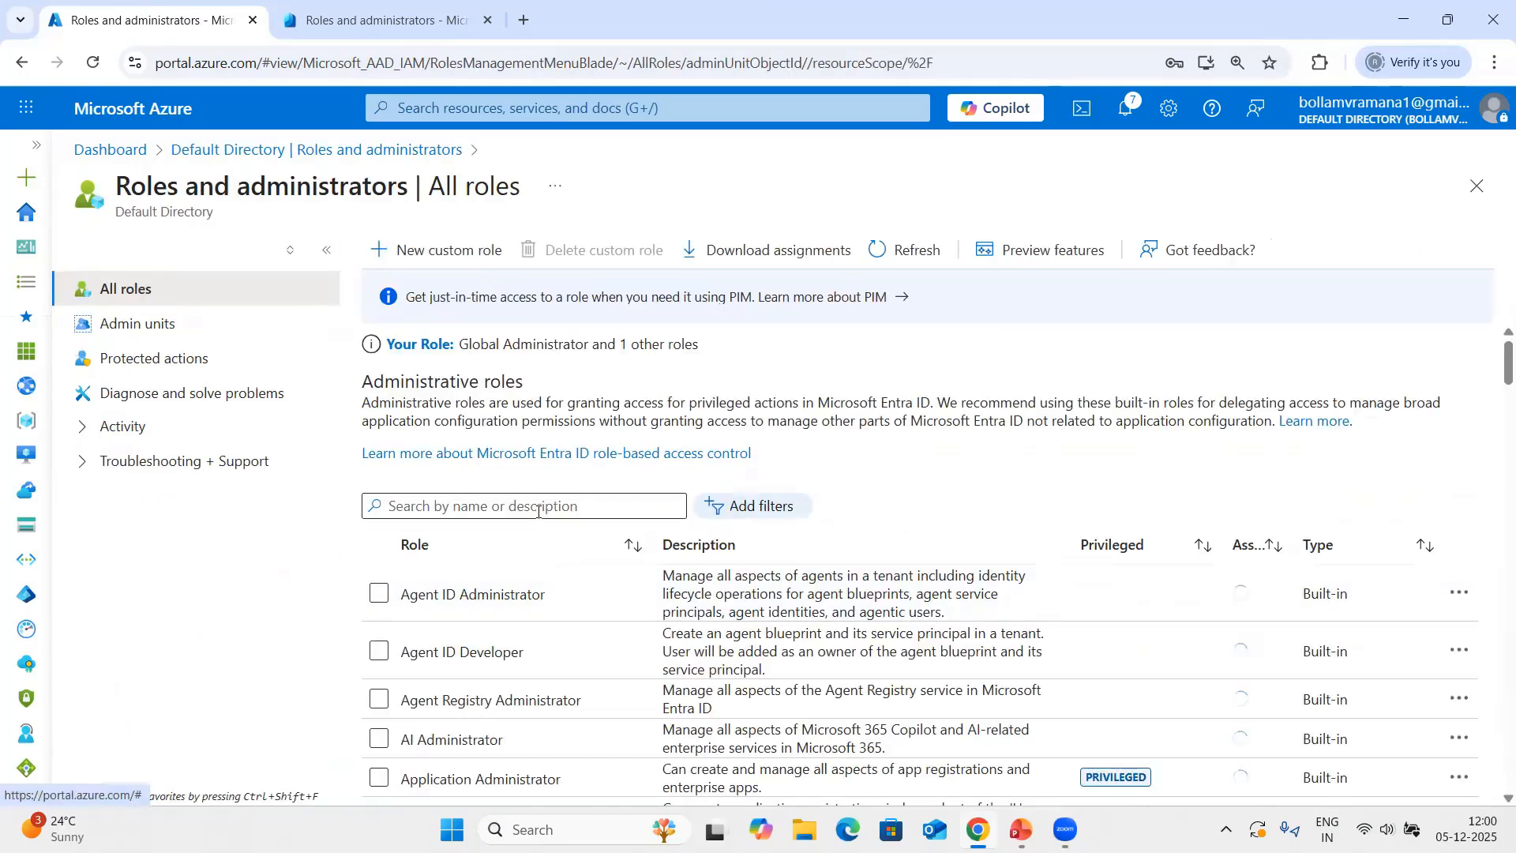
pyautogui.write('group')
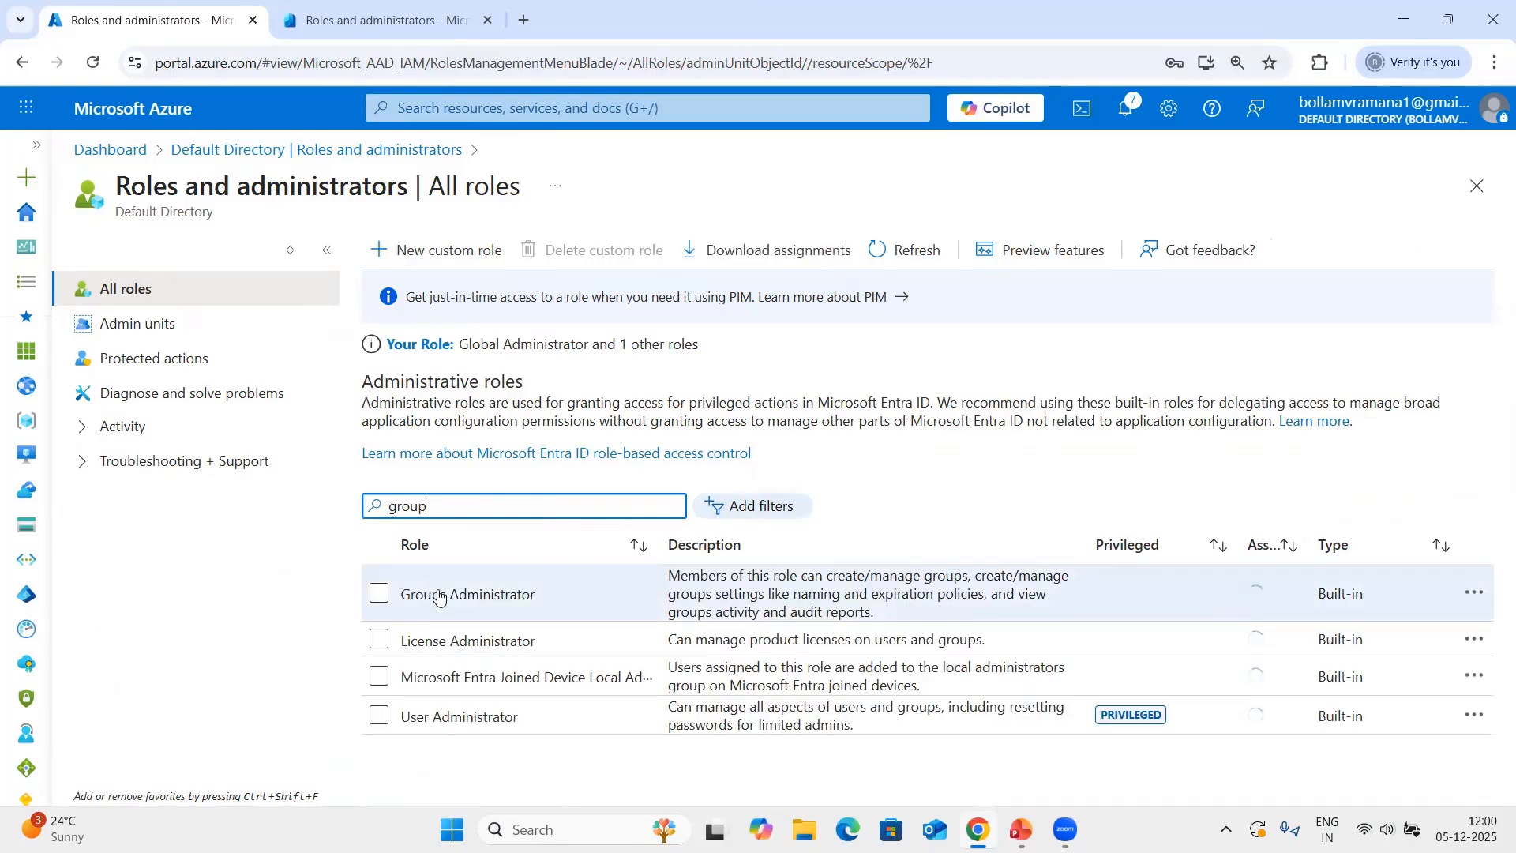
pyautogui.click(440, 596)
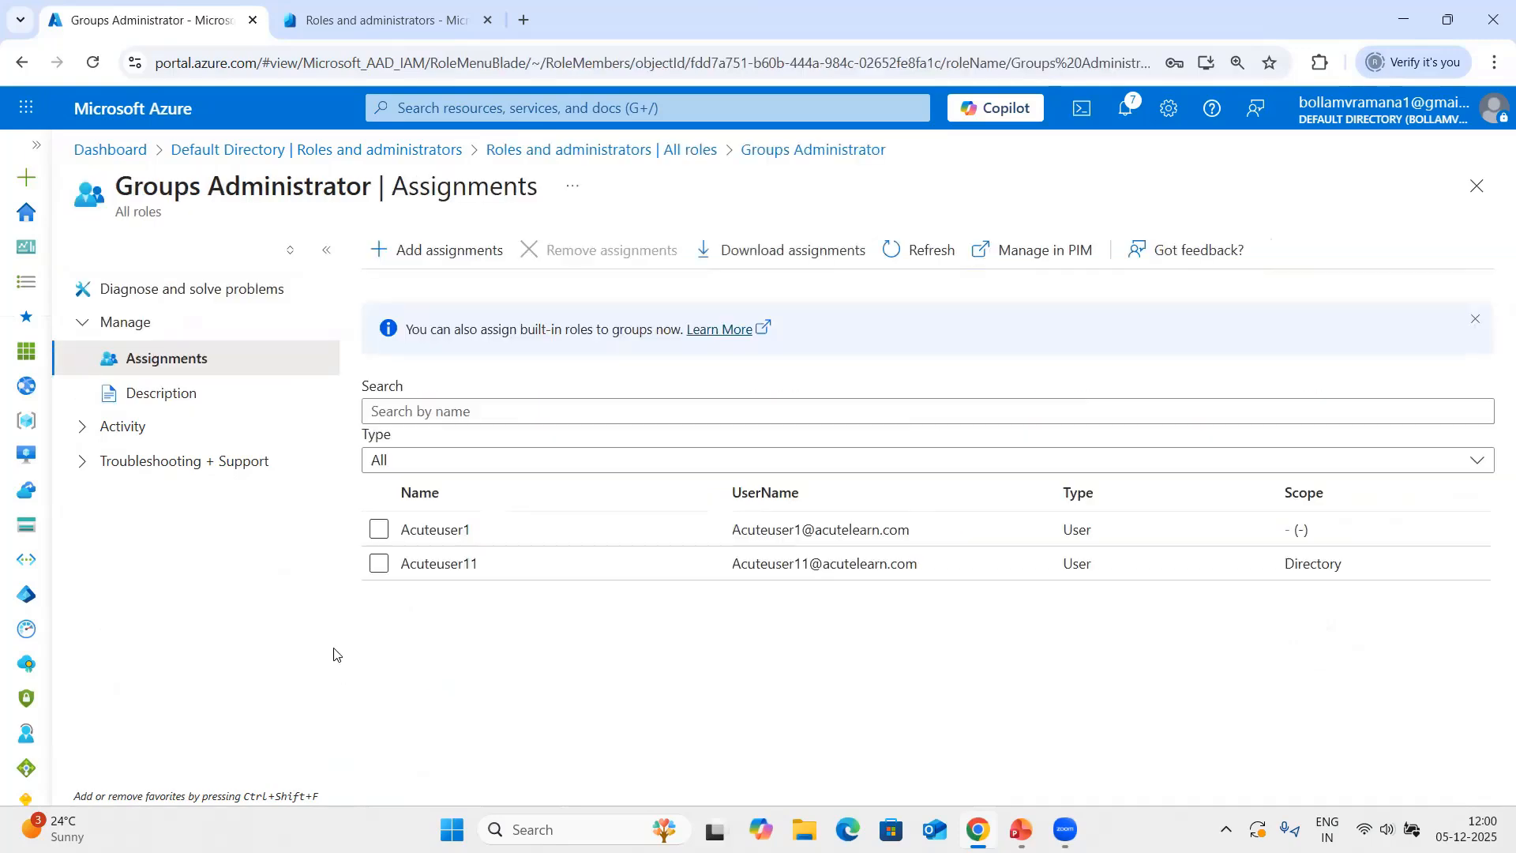
# Look through the users who can be given the Groups Administrator role, and close the selection without adding anyone.
pyautogui.click(447, 251)
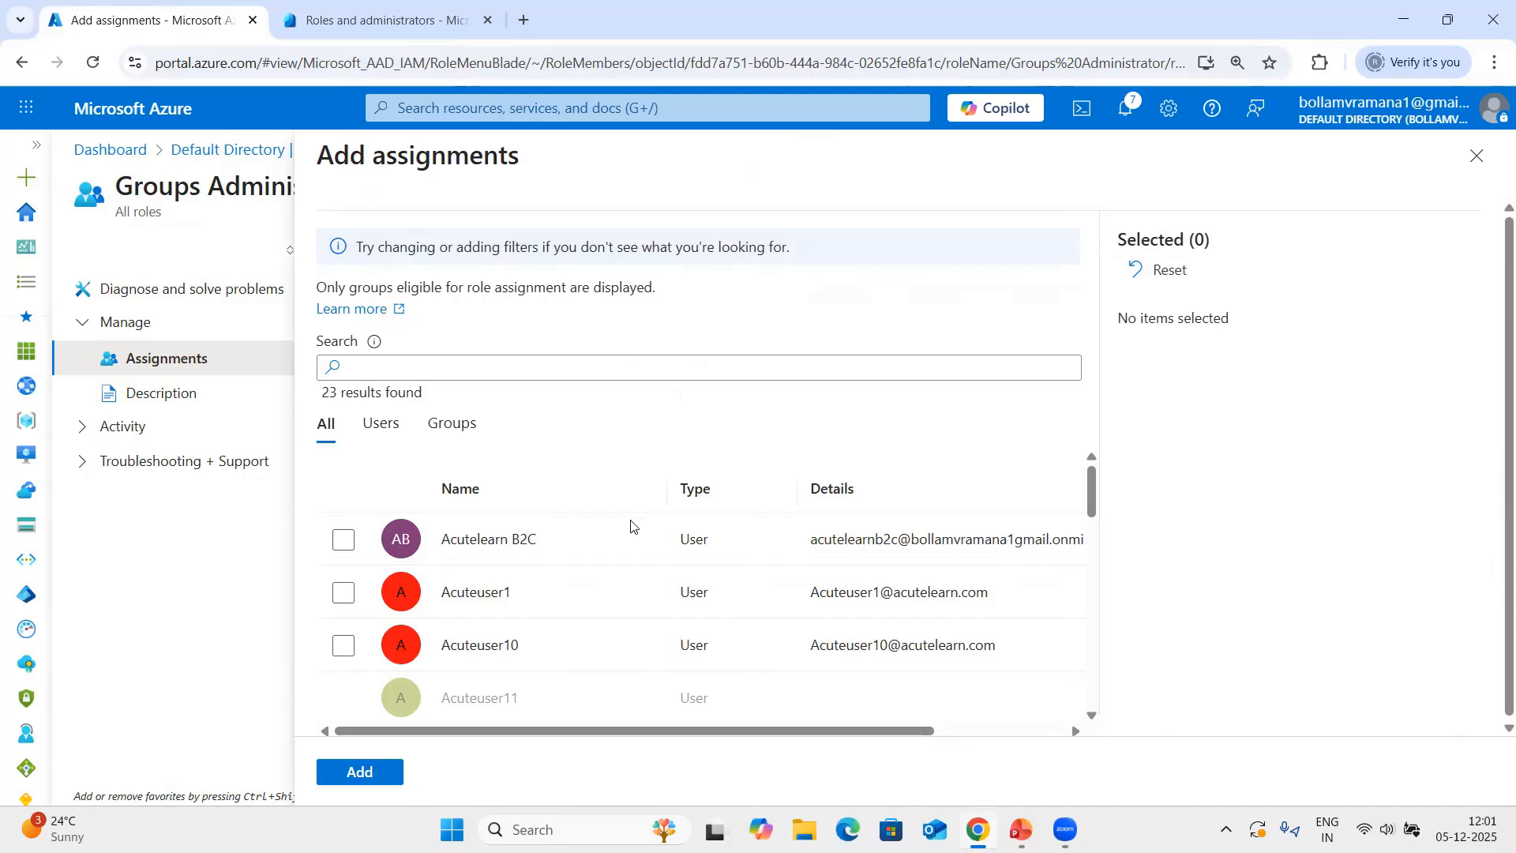
pyautogui.scroll(-10, 629, 525)
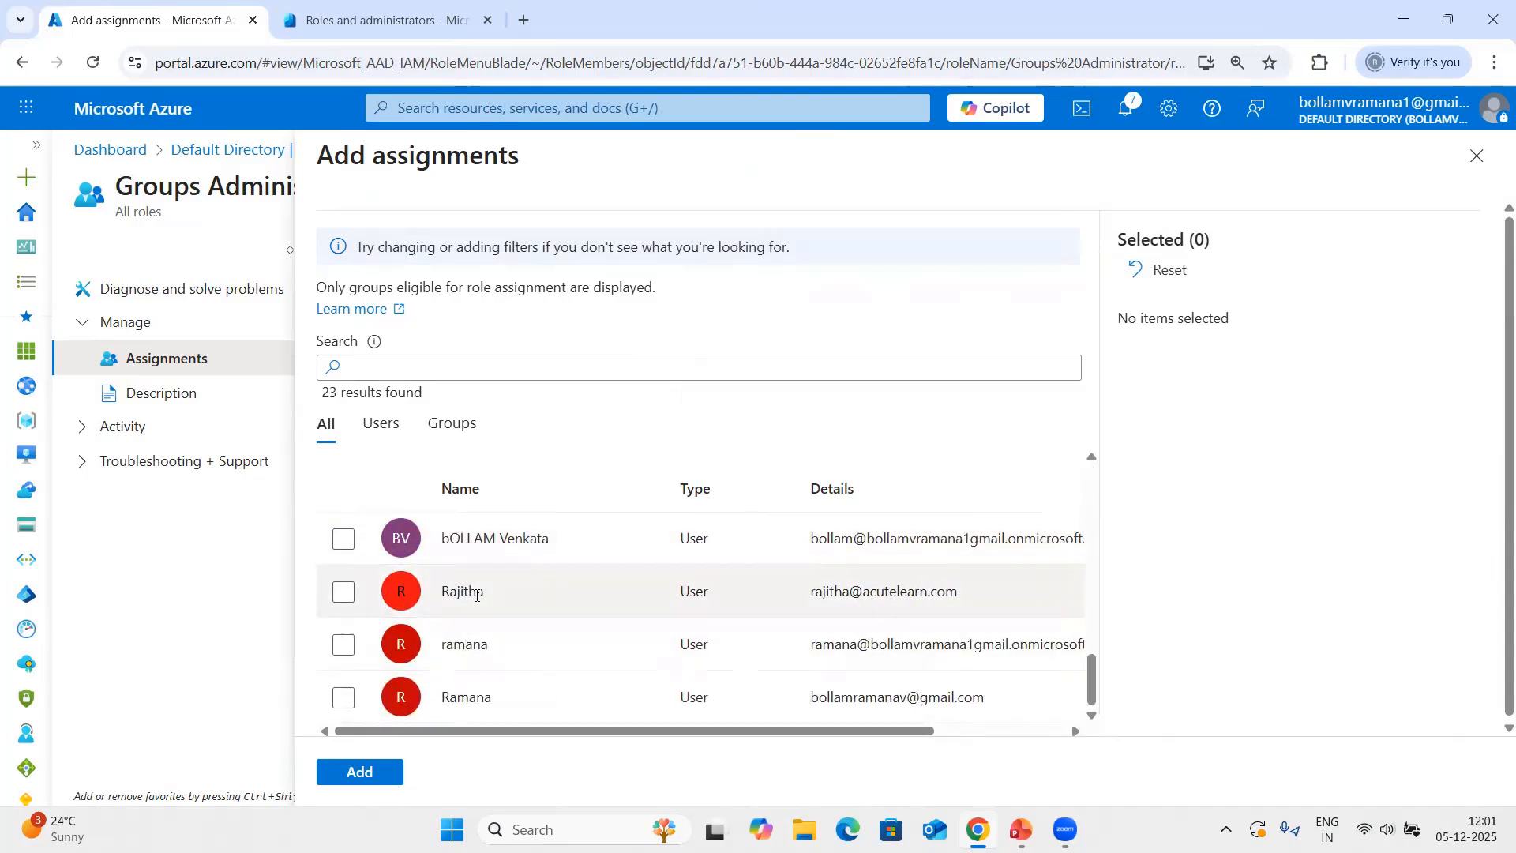
pyautogui.scroll(-1, 476, 594)
pyautogui.scroll(5, 533, 620)
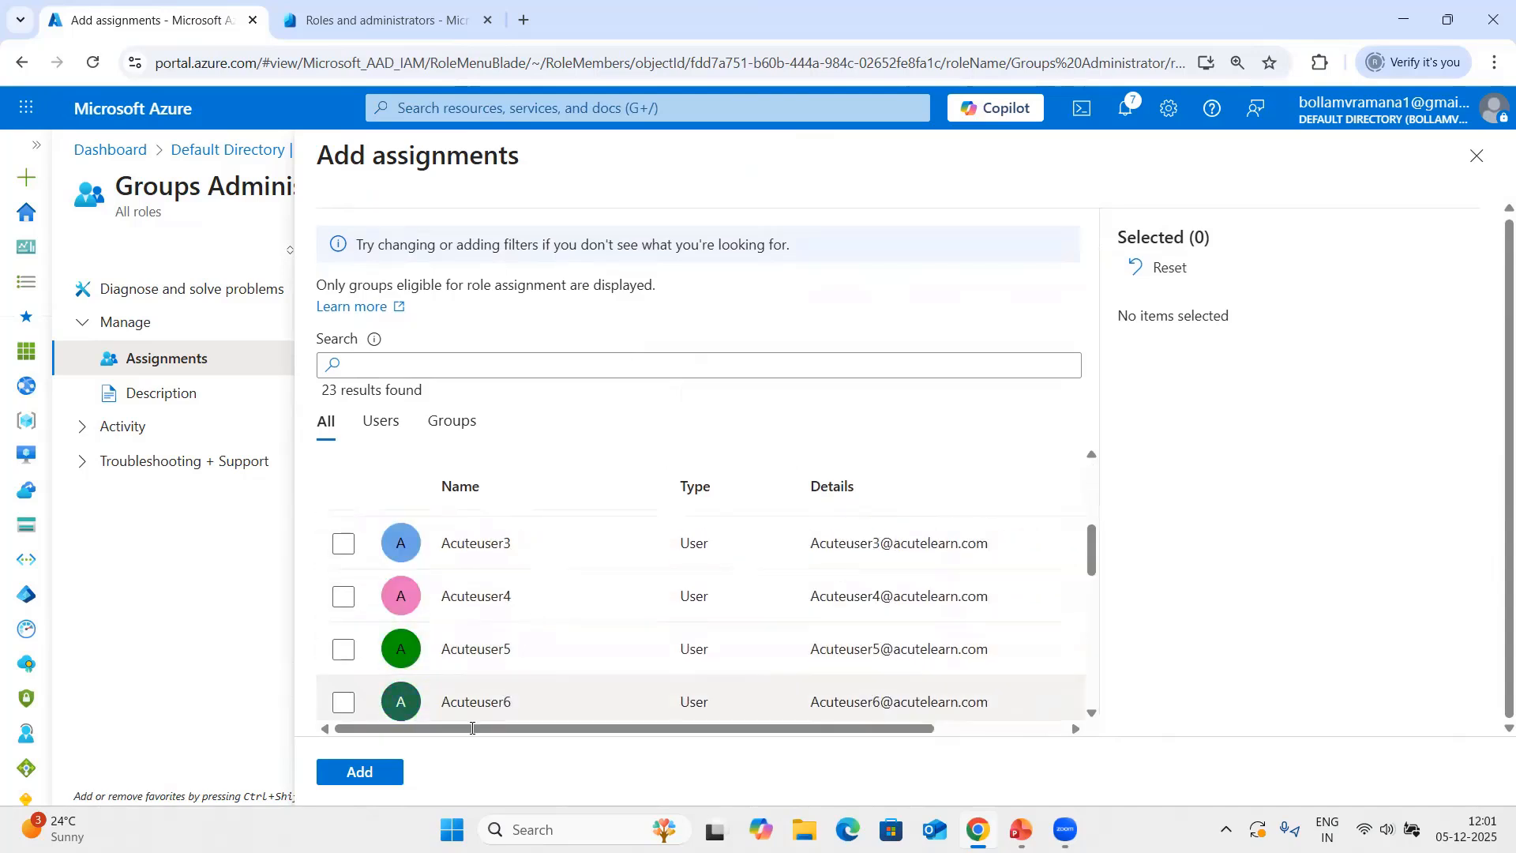
pyautogui.click(1475, 156)
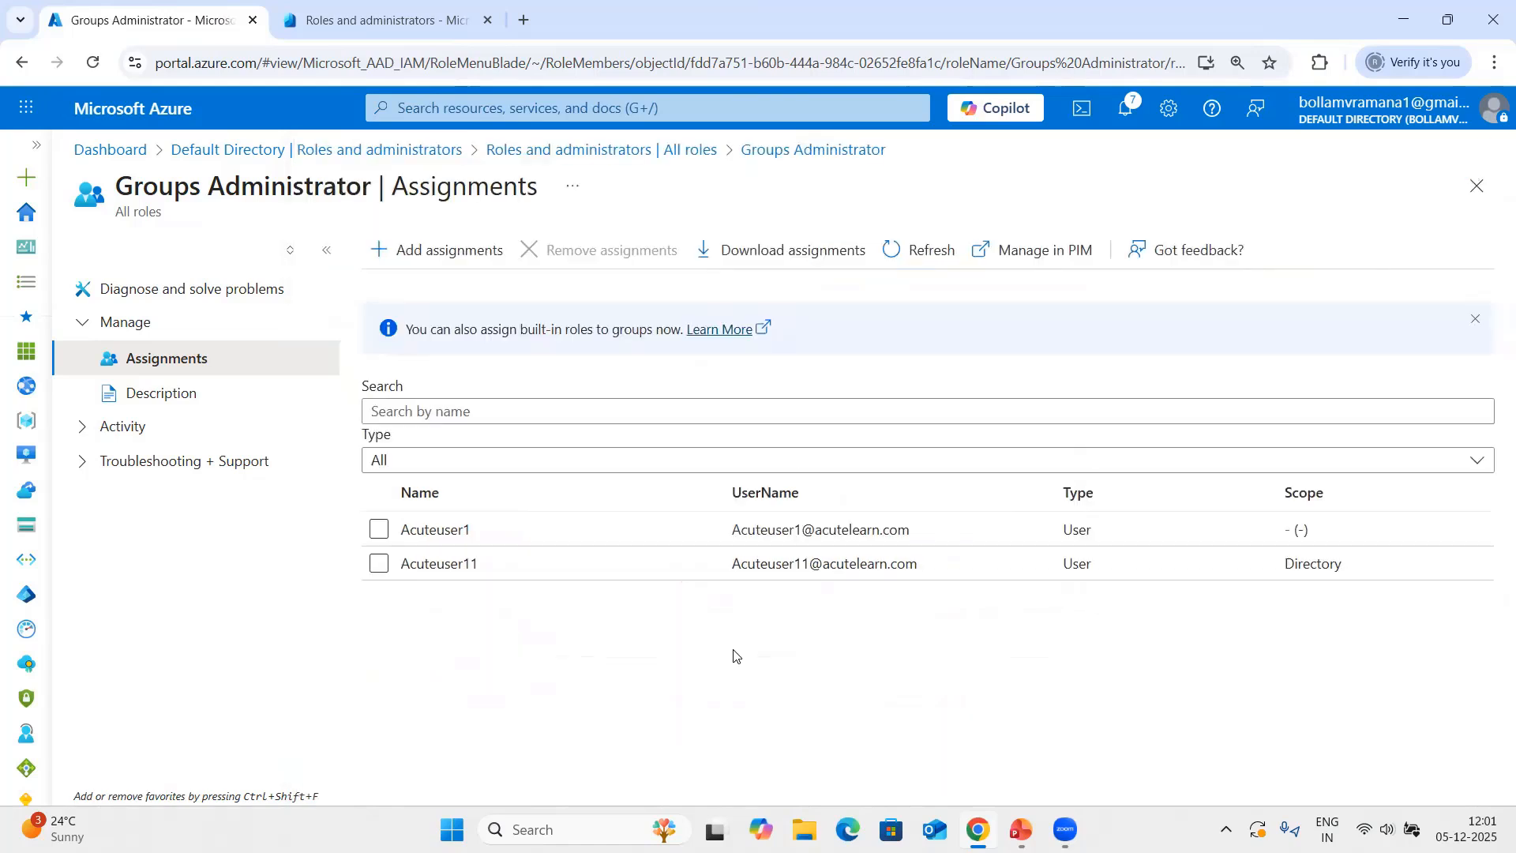